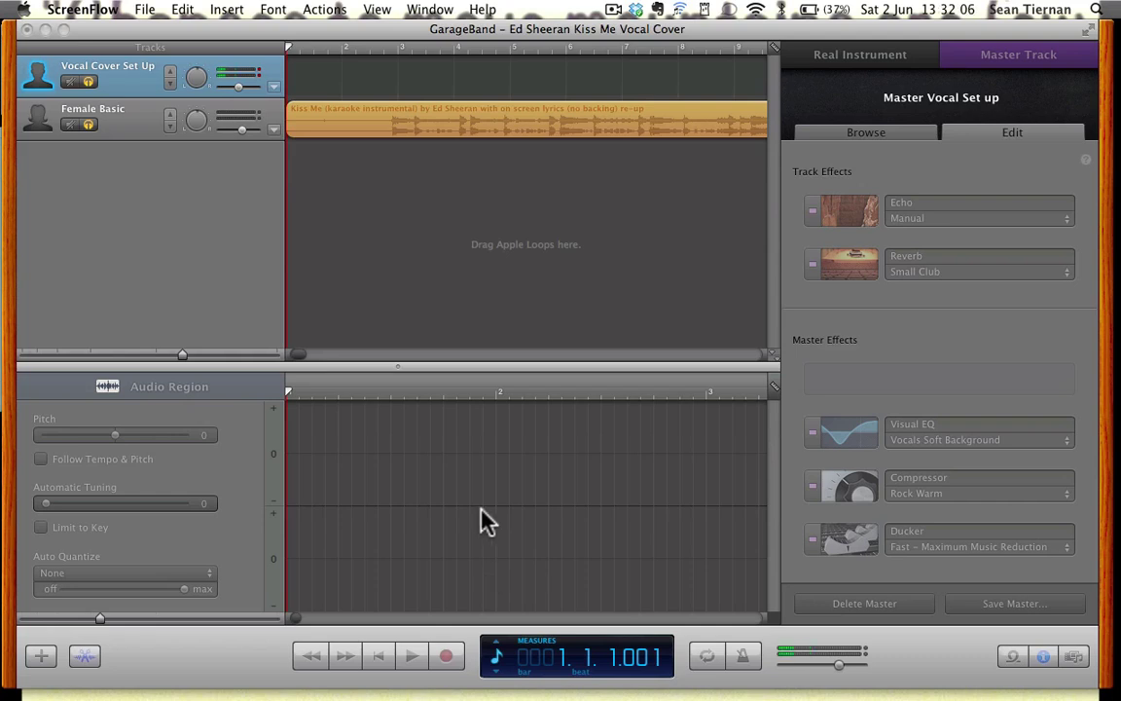
Bring GarageBand forward and show the Vocal Cover Set Up track's effects chain instead of the master's.
click(343, 206)
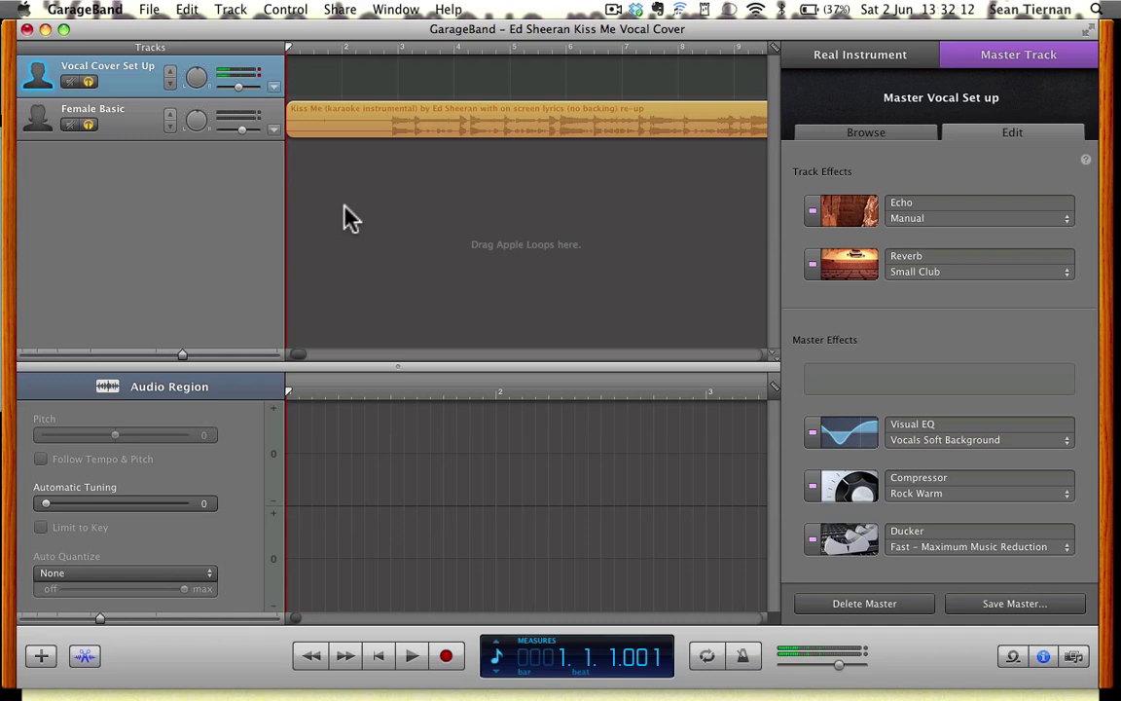
click(822, 58)
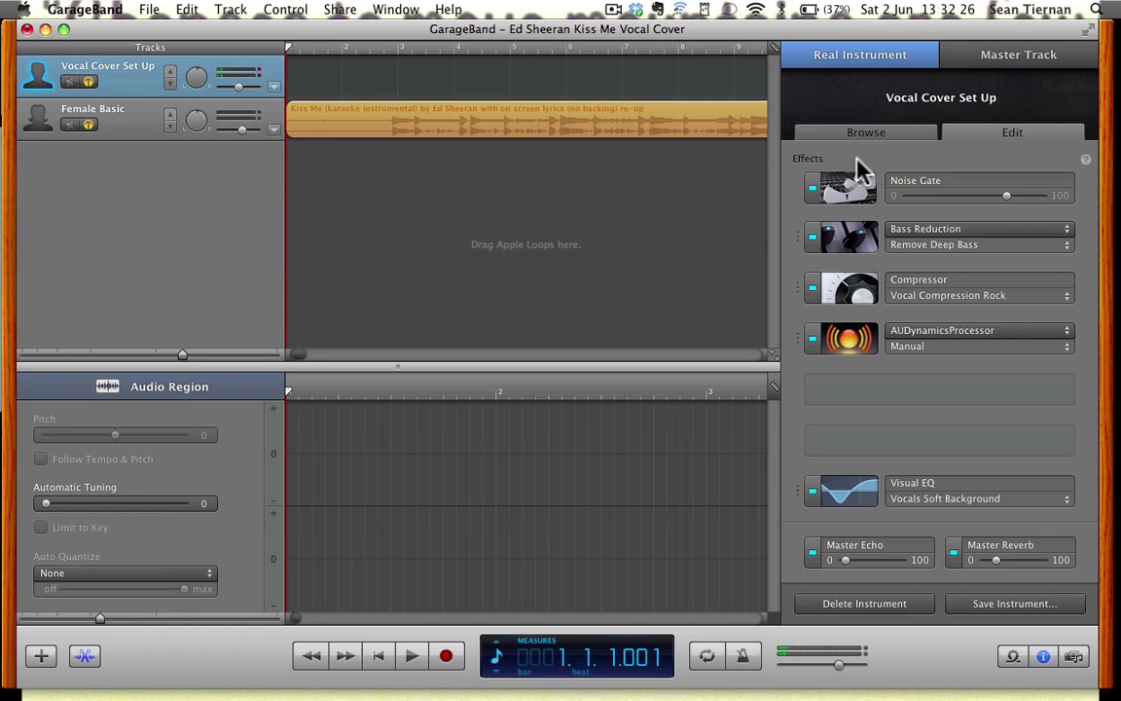
mouse_move(851, 88)
mouse_move(843, 136)
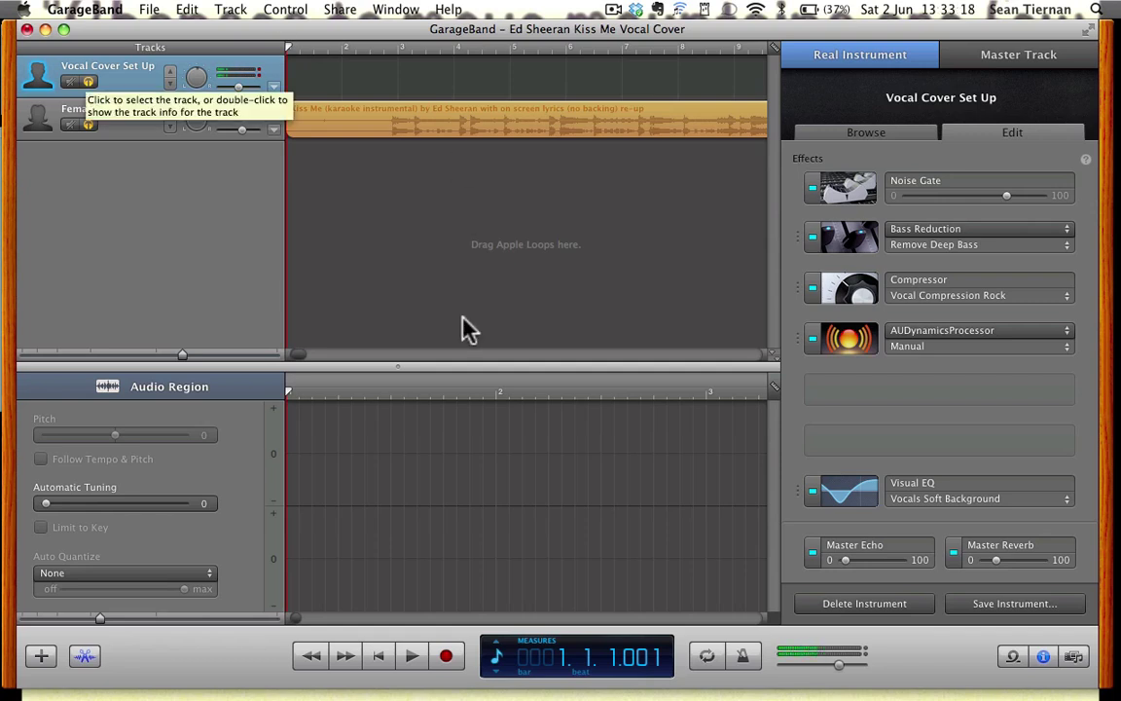
click(869, 132)
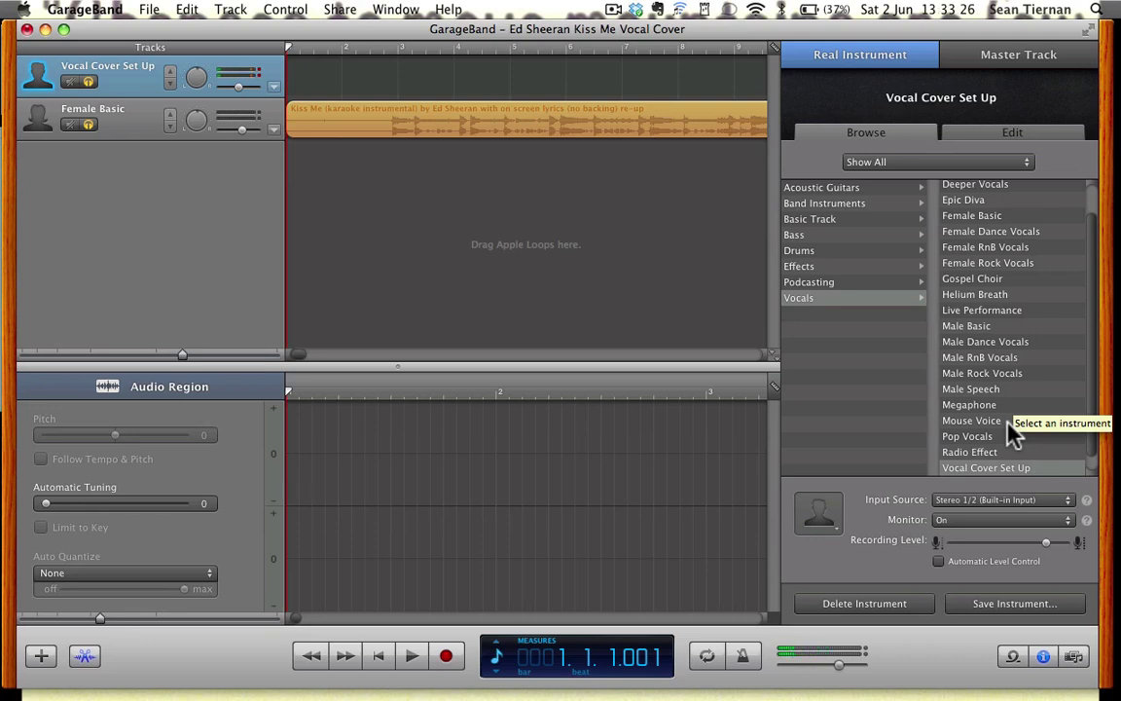
scroll(1022, 450, down, 1)
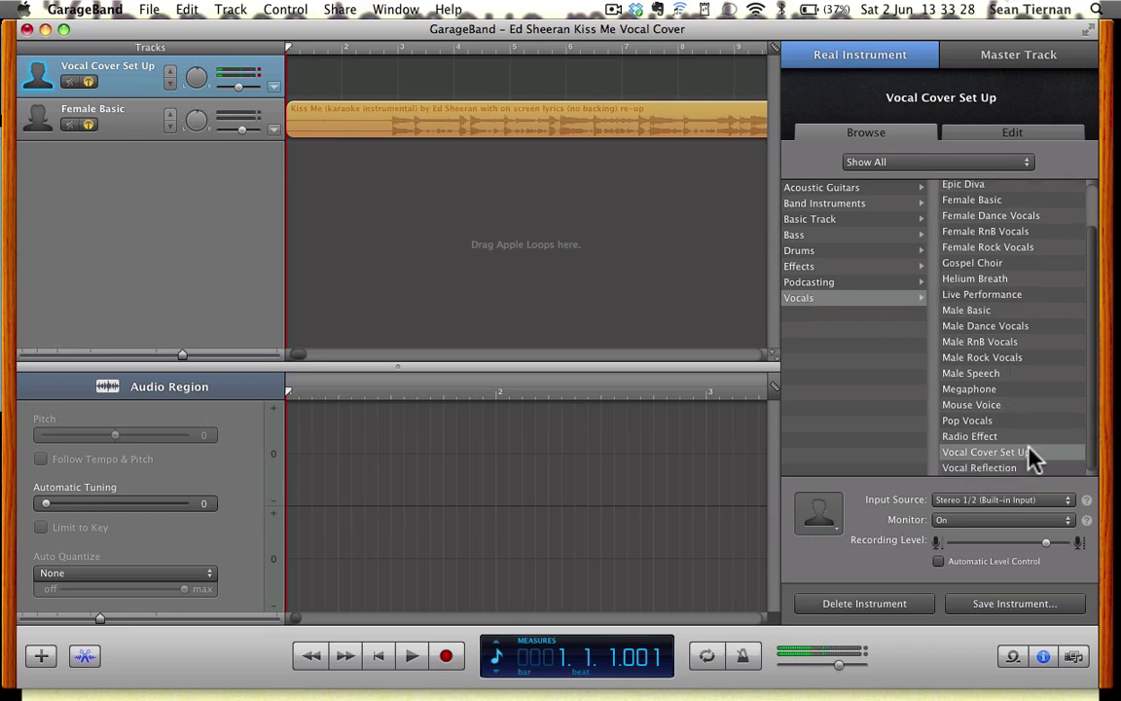
click(1027, 453)
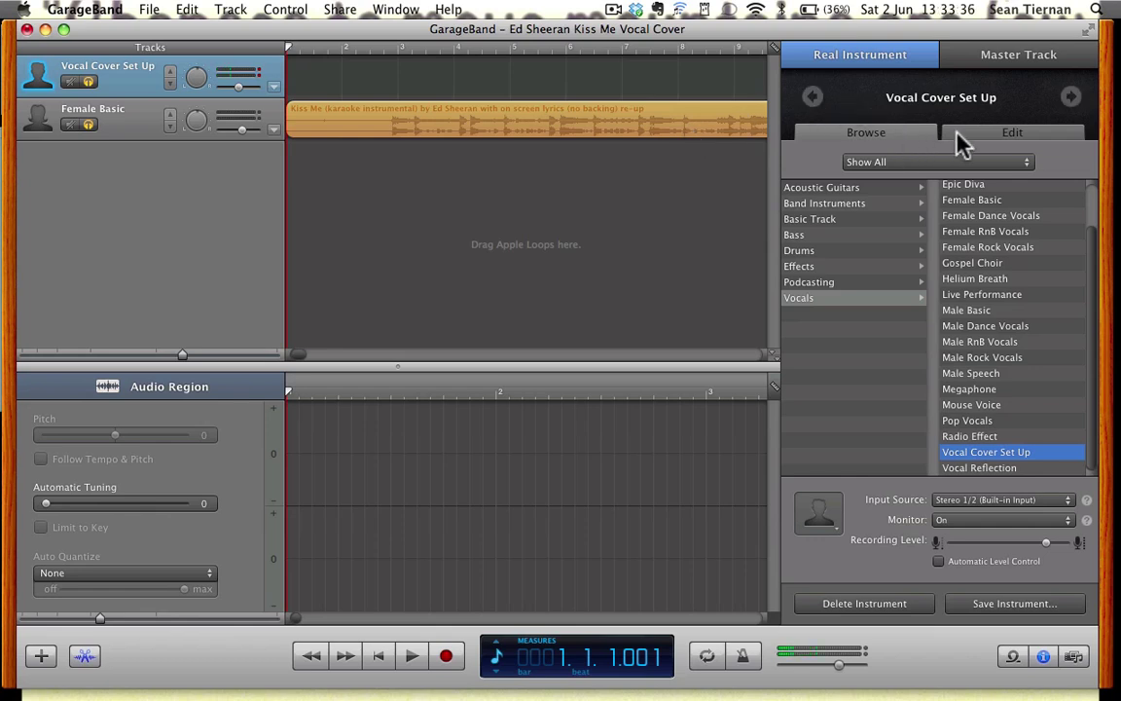
click(988, 131)
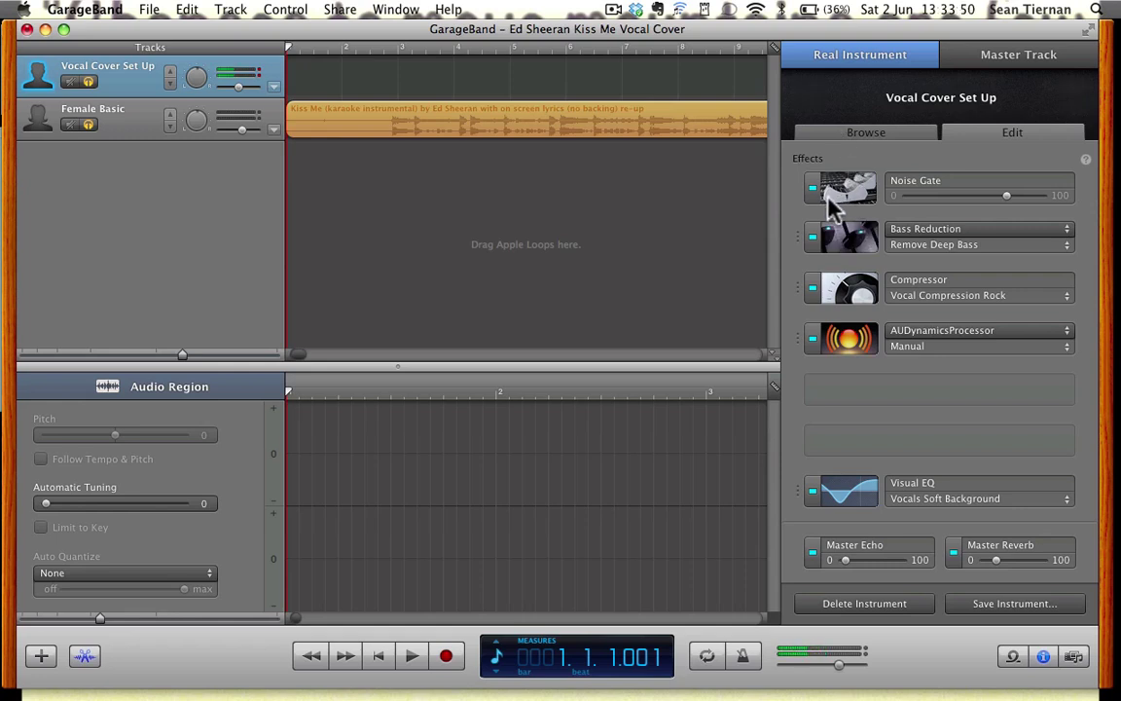
click(837, 129)
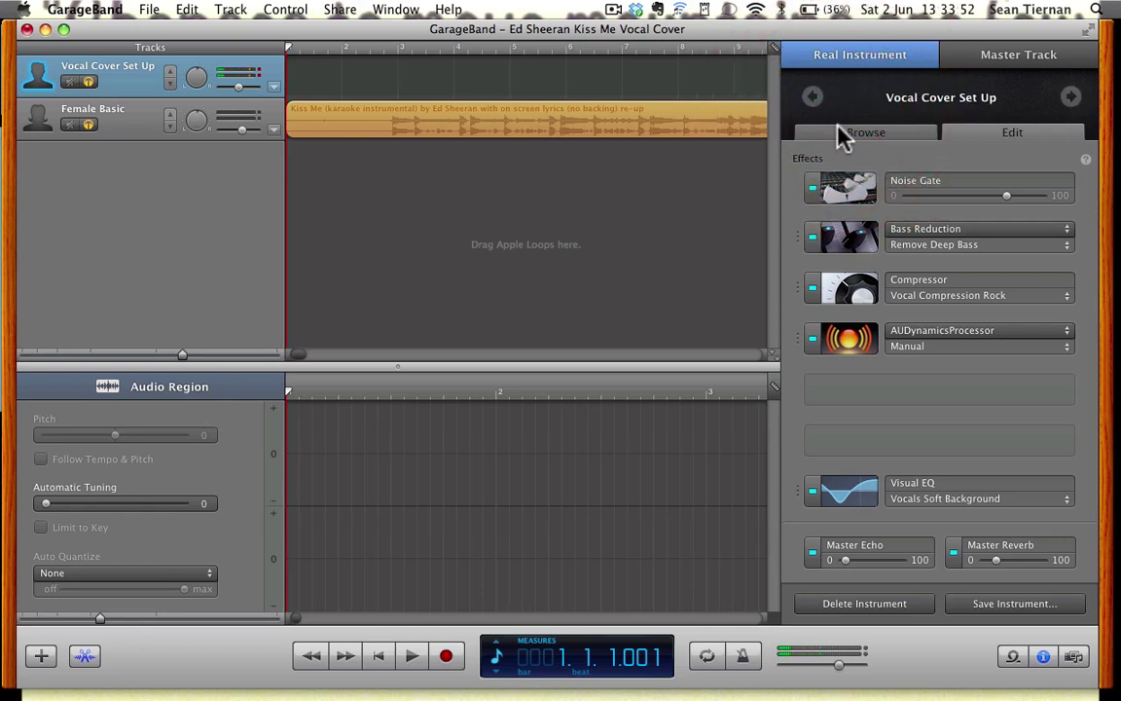
click(849, 136)
click(974, 141)
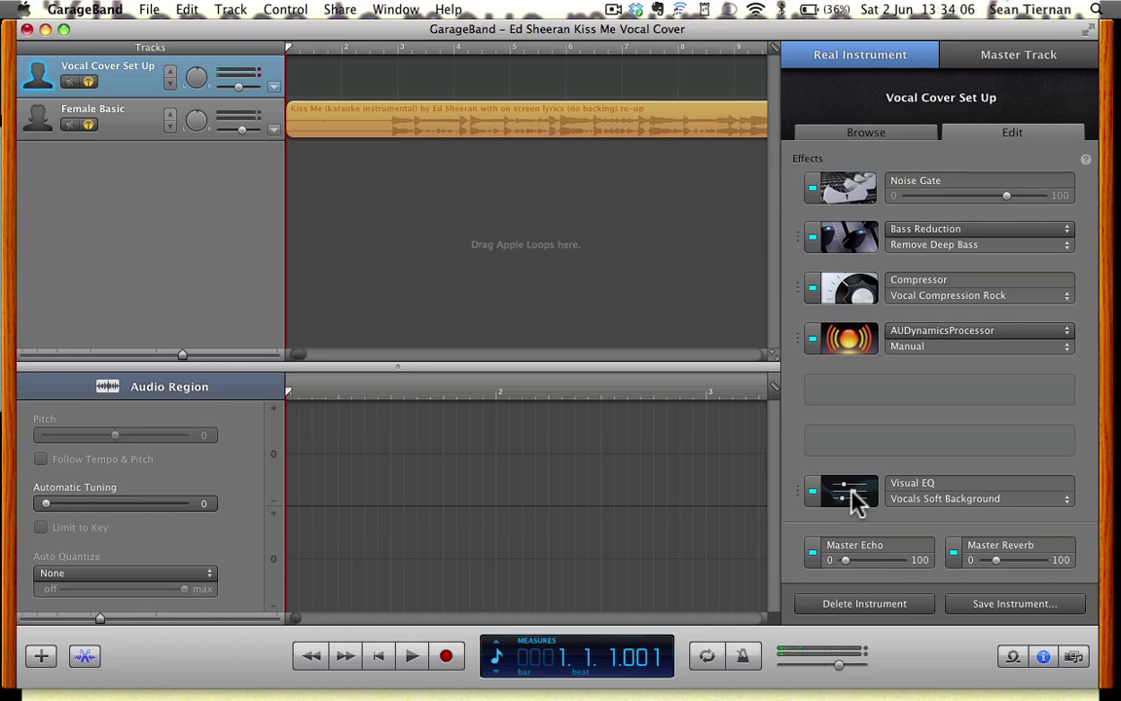
click(905, 258)
click(906, 258)
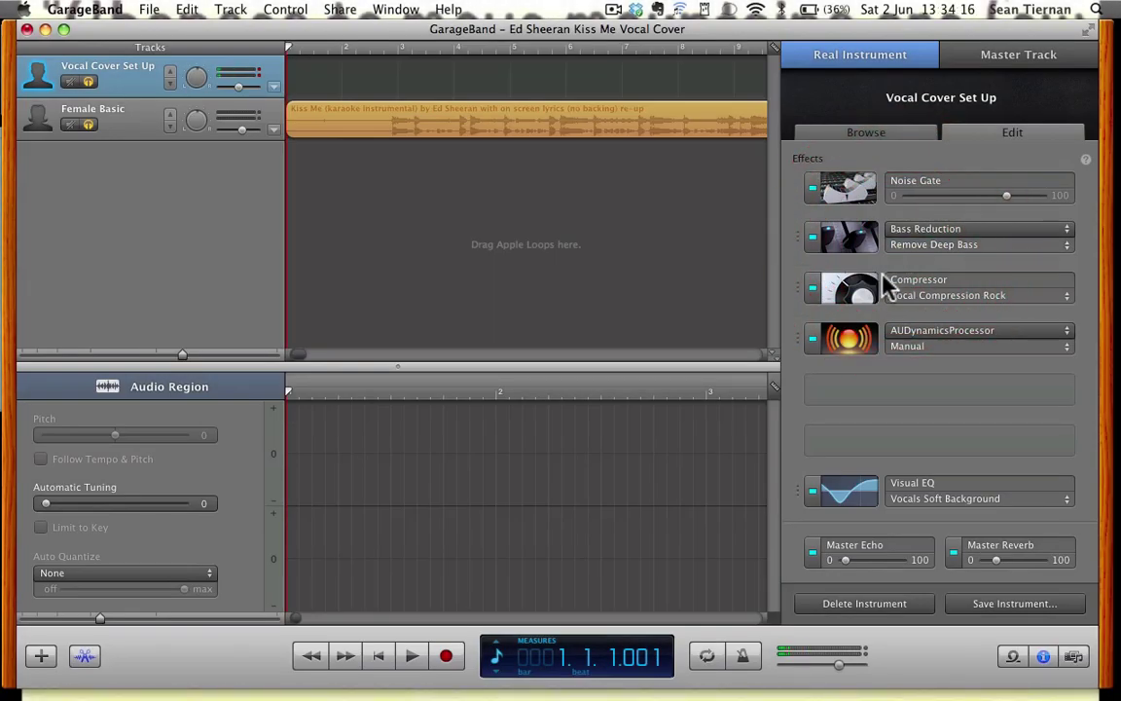
click(909, 297)
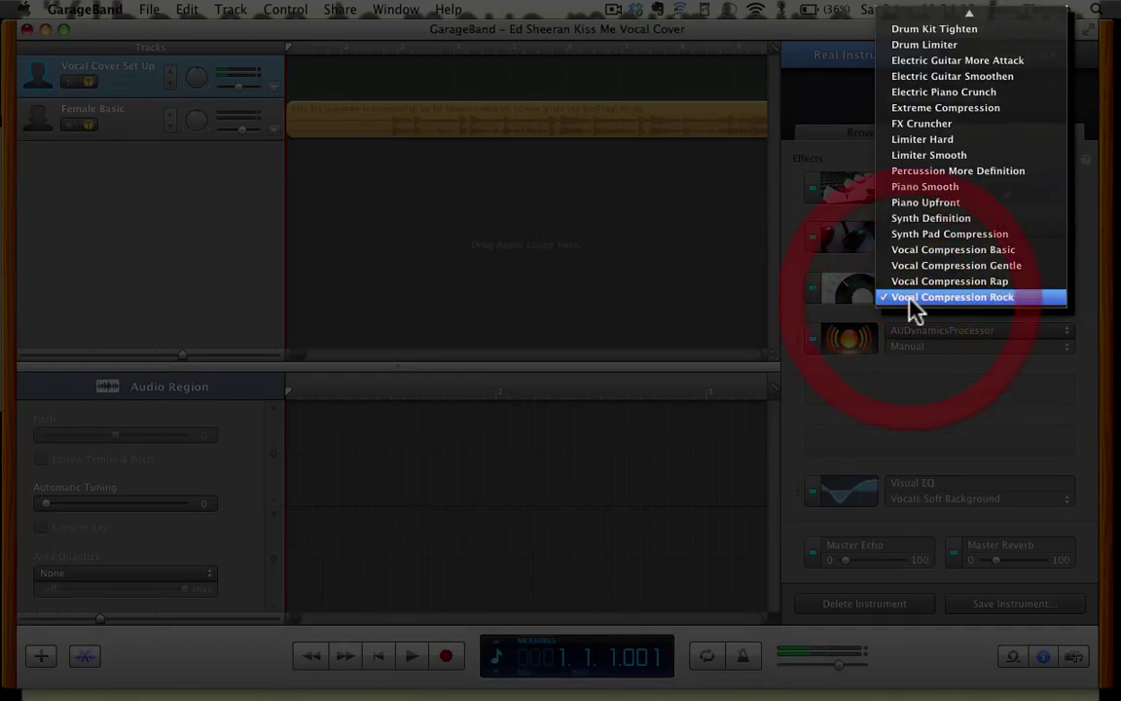
click(911, 298)
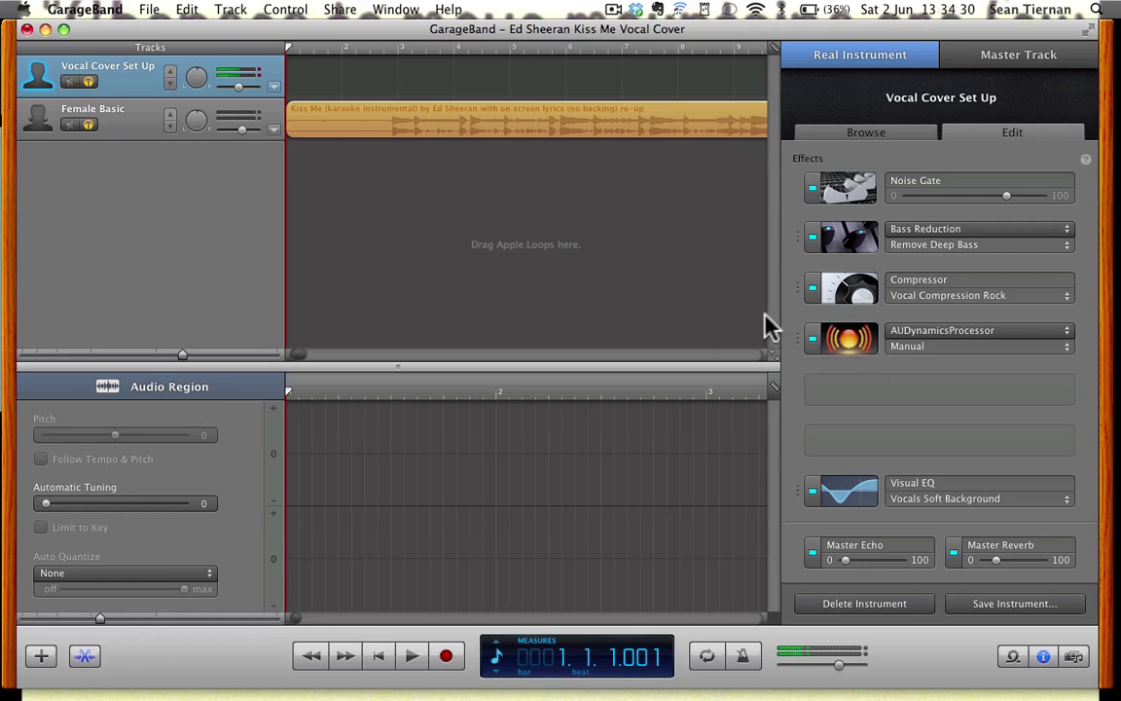
click(915, 352)
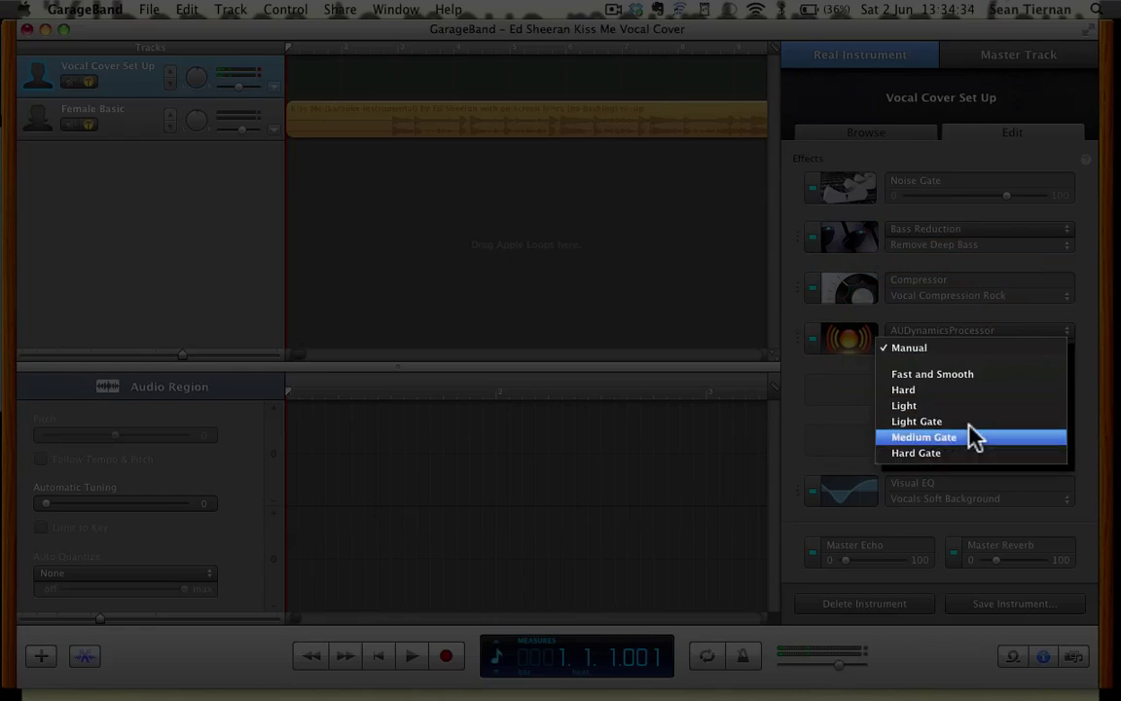
click(801, 368)
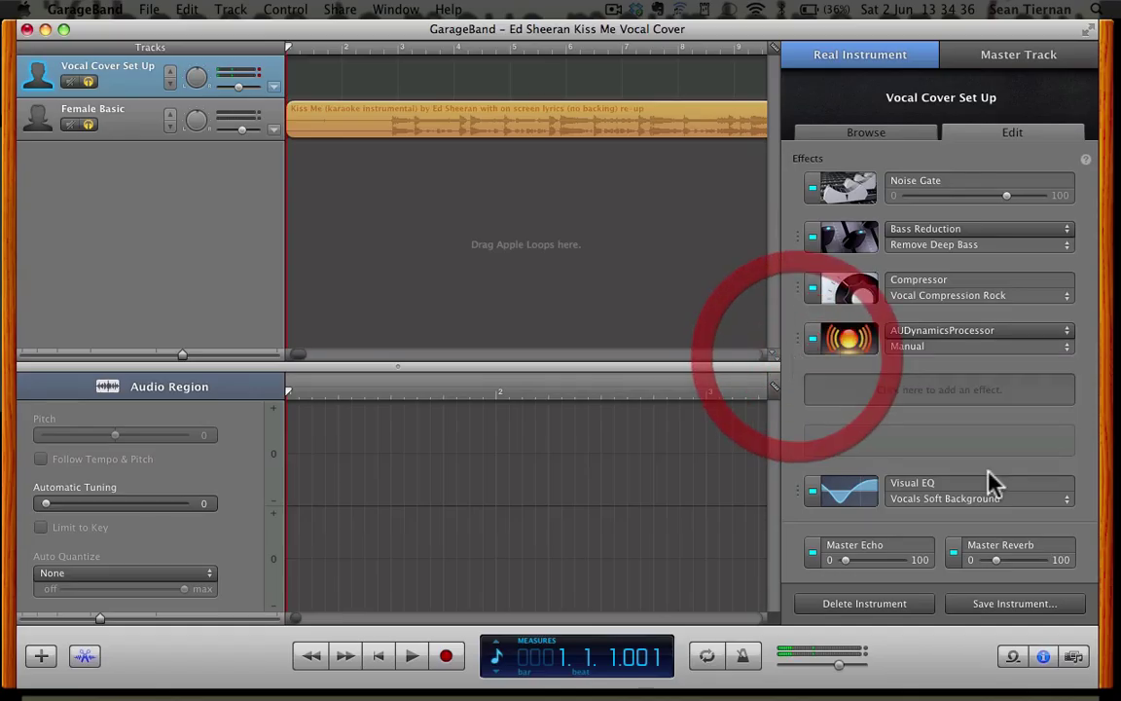
click(922, 502)
click(921, 501)
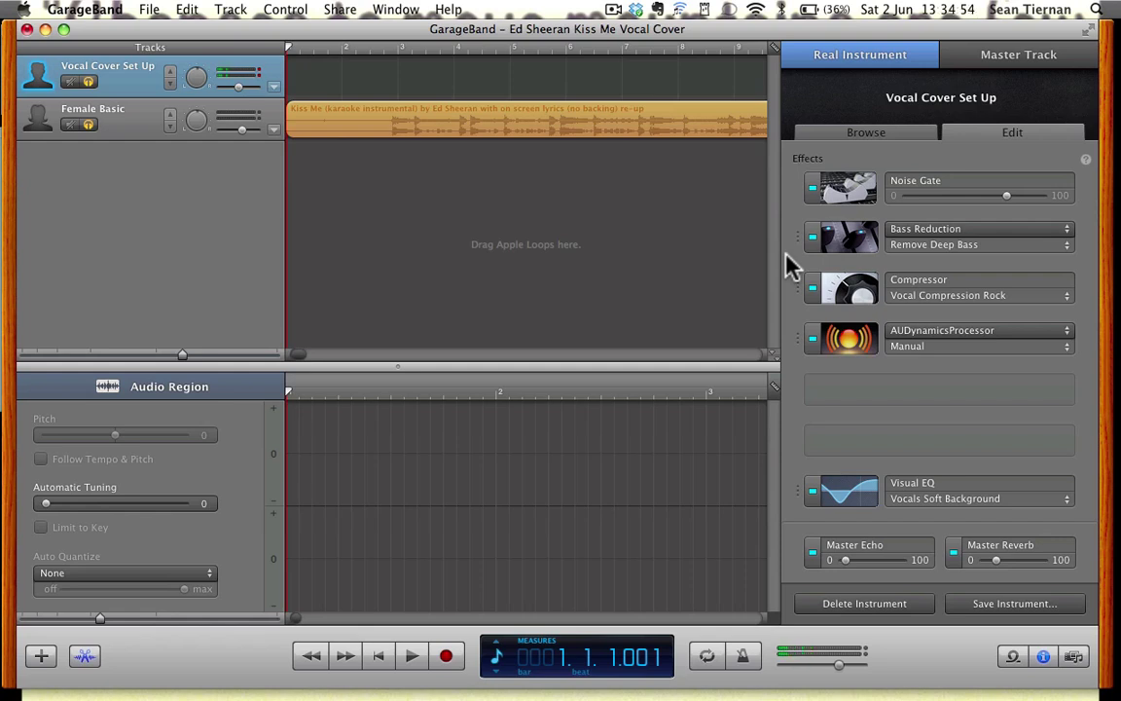
click(978, 501)
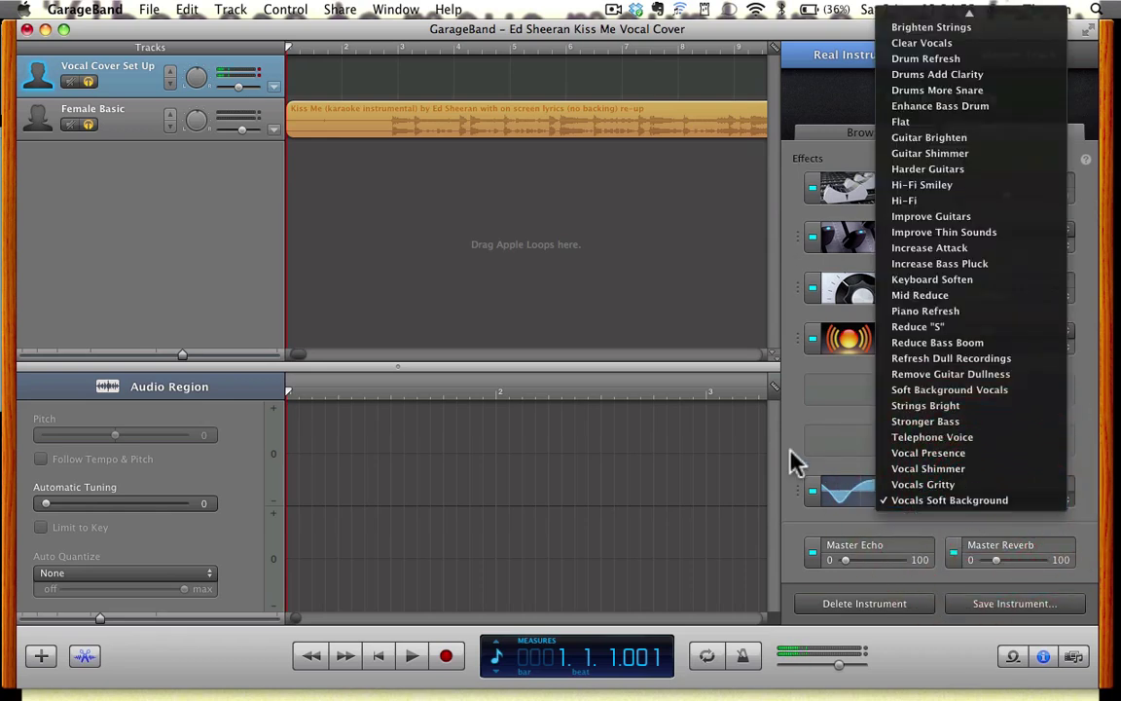
click(791, 455)
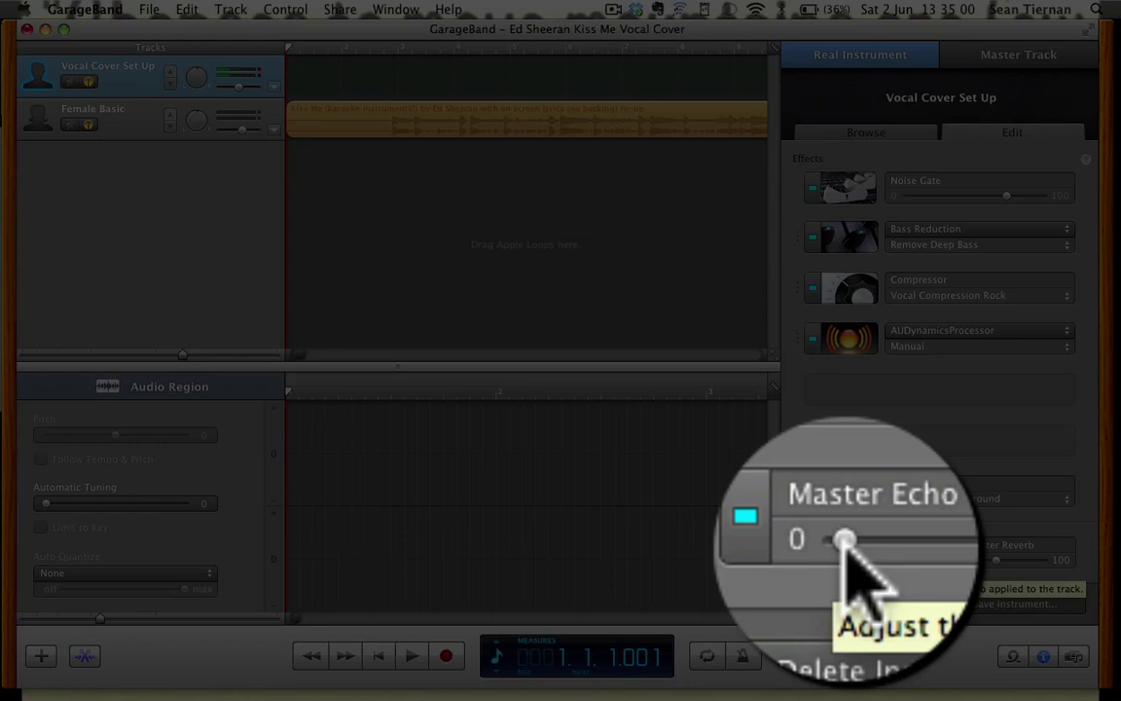
drag(833, 559, 959, 559)
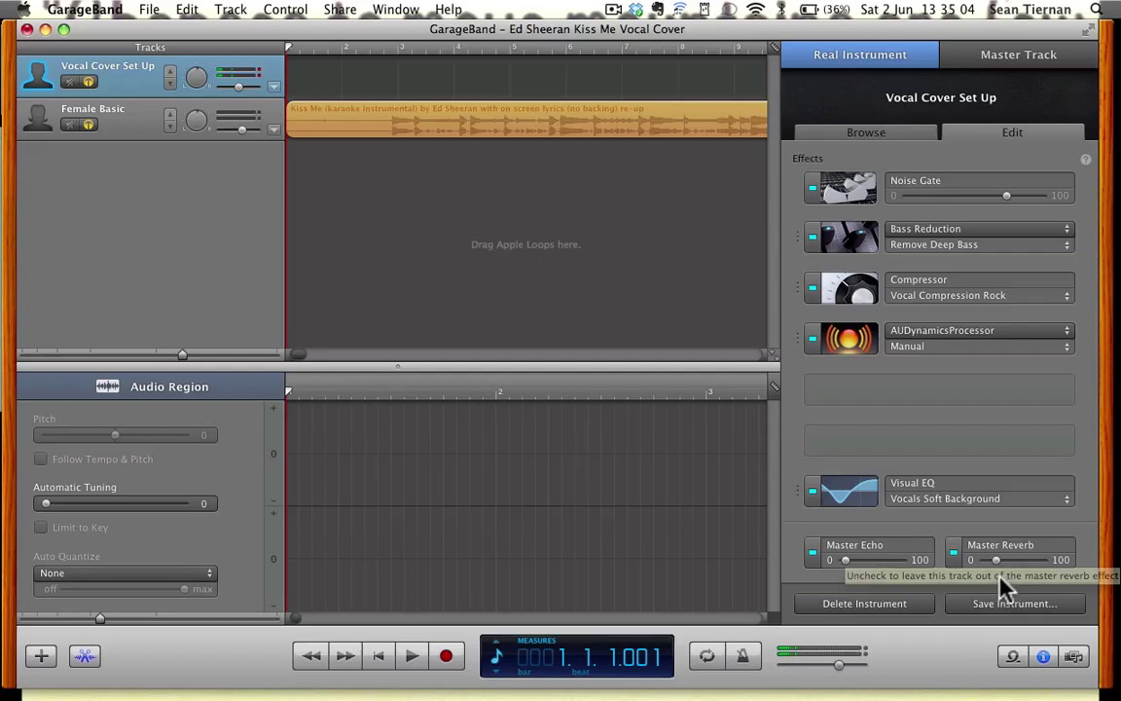
drag(997, 560, 994, 560)
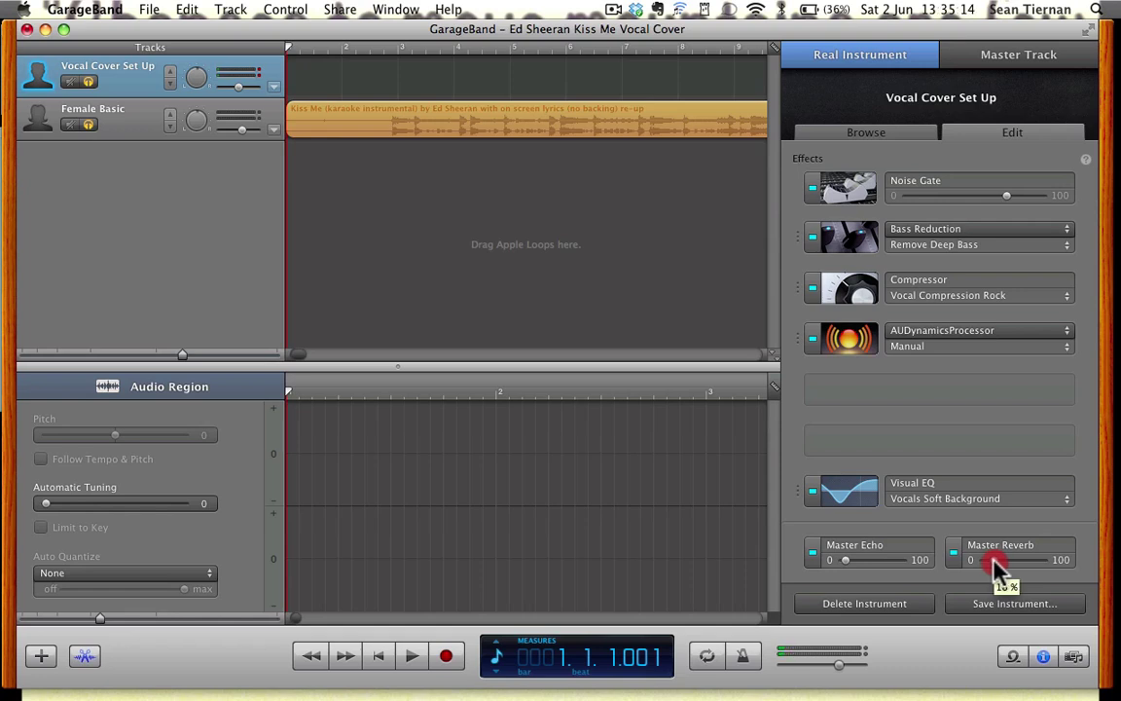
click(1006, 195)
Raise the vocal Noise Gate threshold to about -27 dB and check the Master Reverb amount.
click(1008, 201)
drag(1004, 203, 1007, 200)
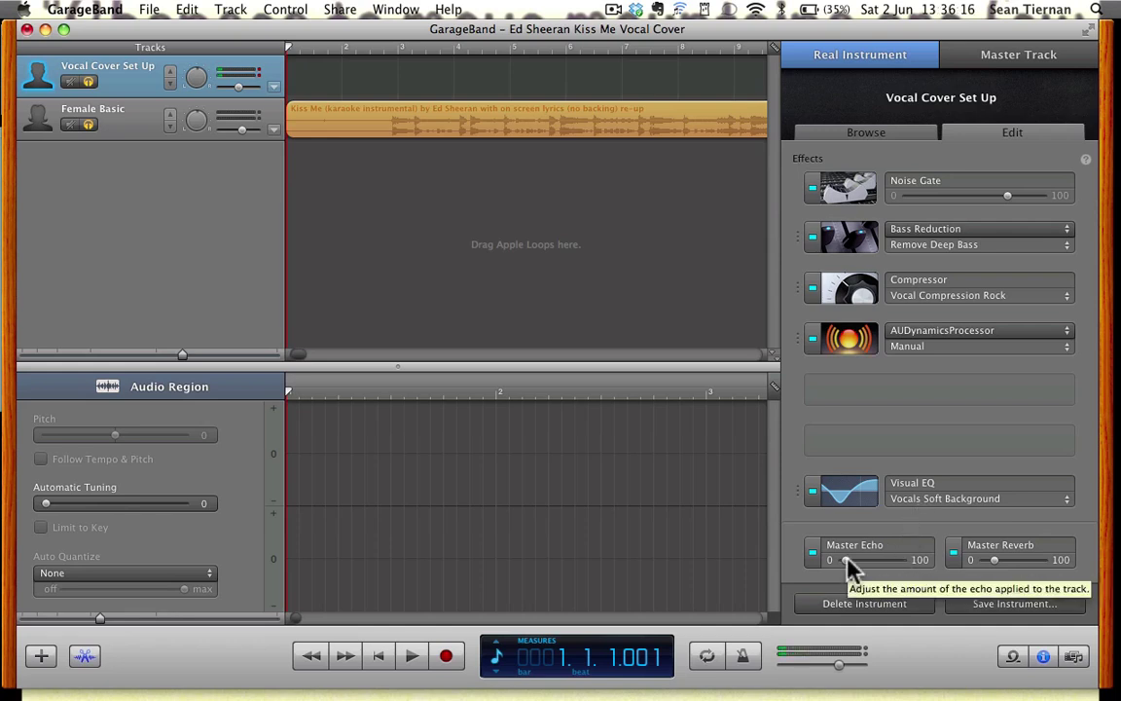
click(994, 562)
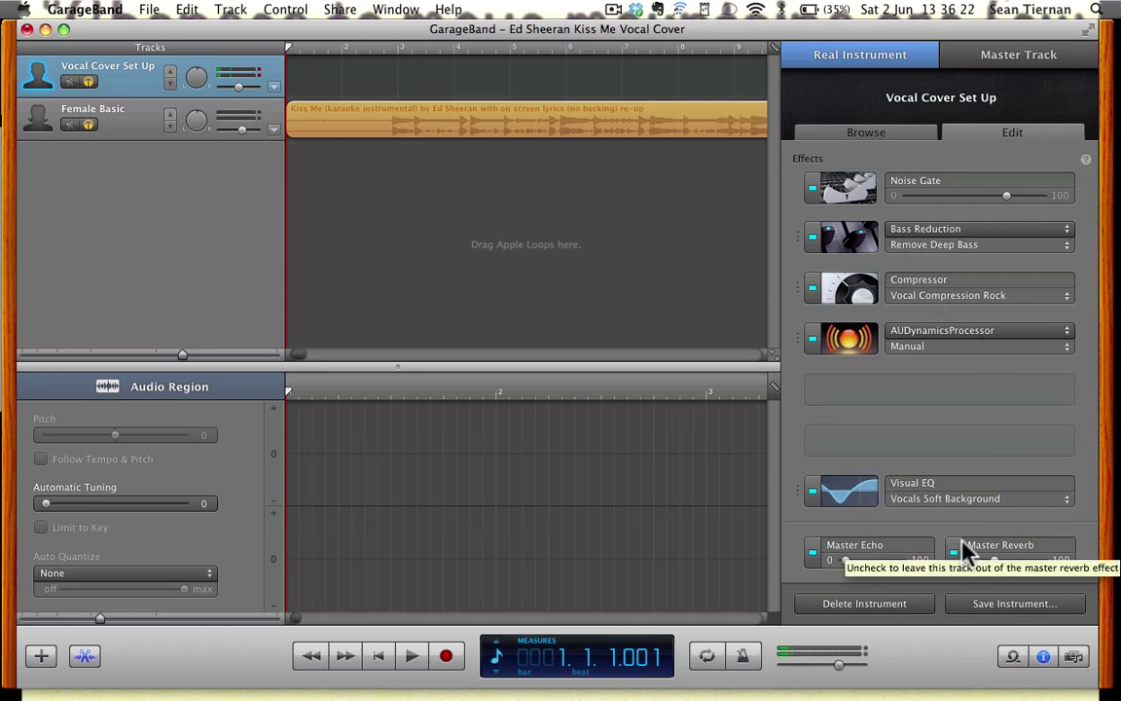
Save the instrument as 'Vocal Cover Set Up', replacing the existing preset file.
click(1007, 604)
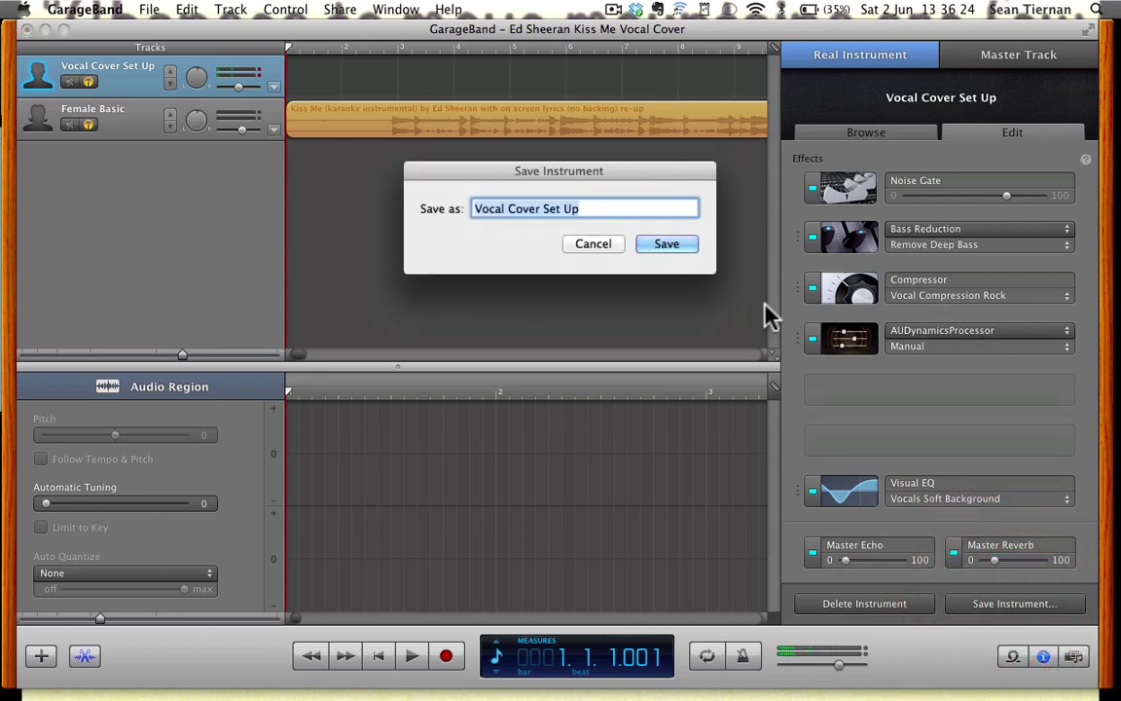
click(686, 252)
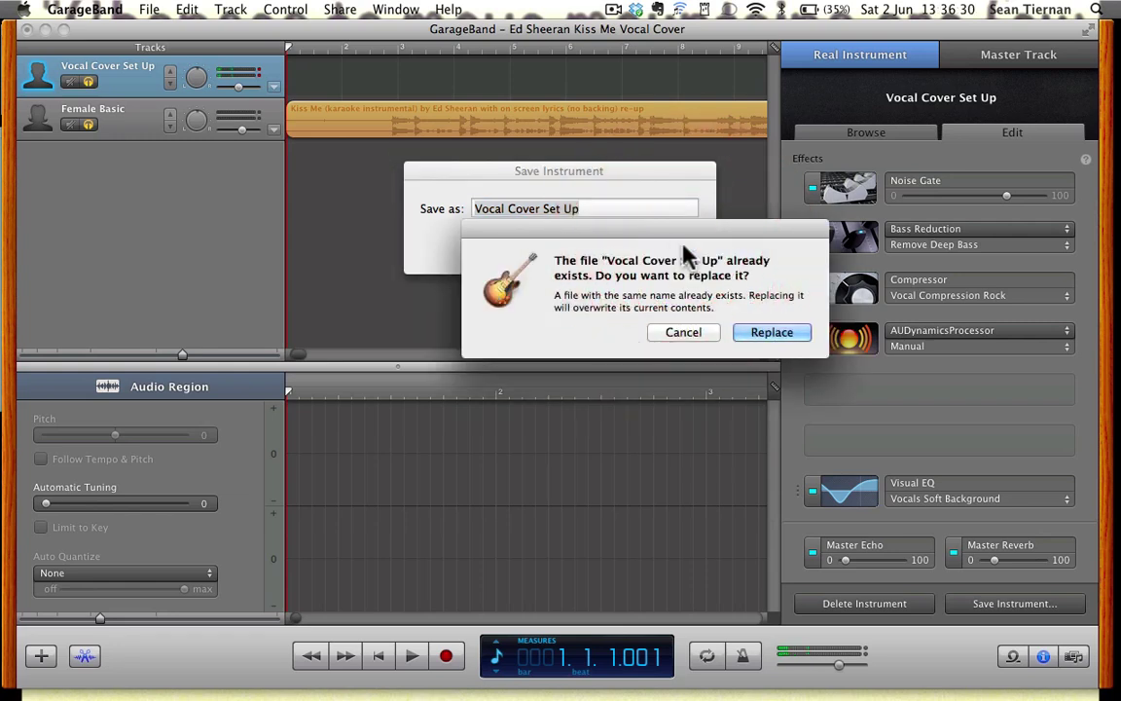
key(Return)
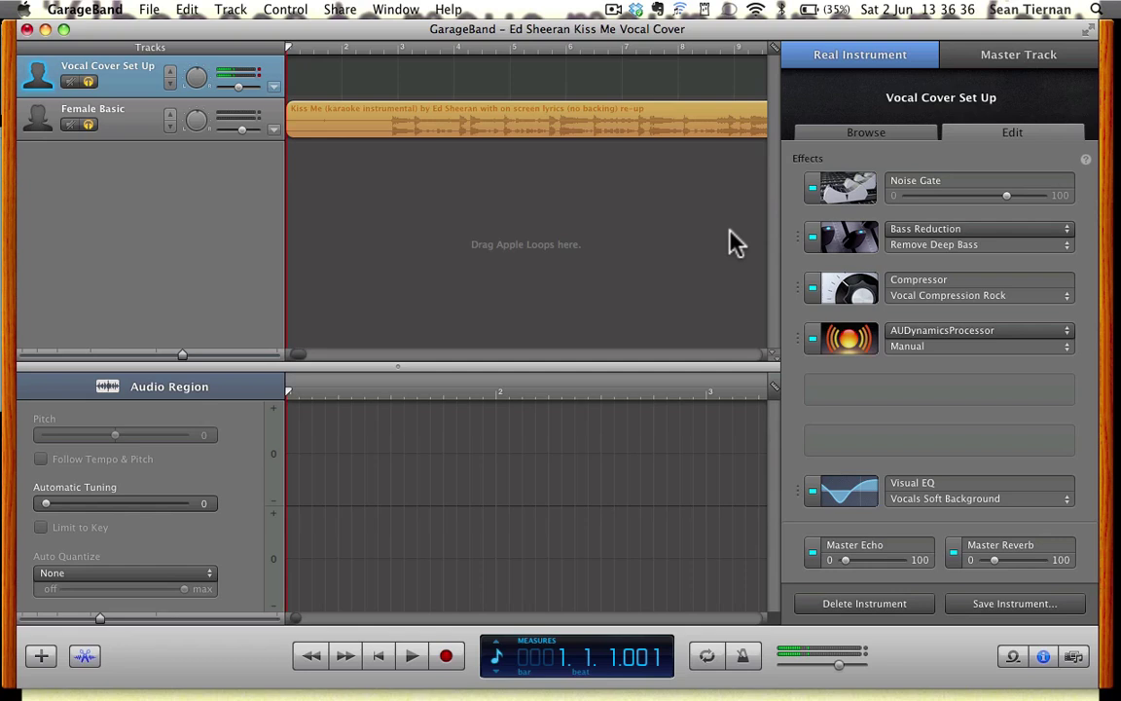
Confirm input monitoring stays On for the Vocal Cover Set Up track in the preset browser.
click(833, 138)
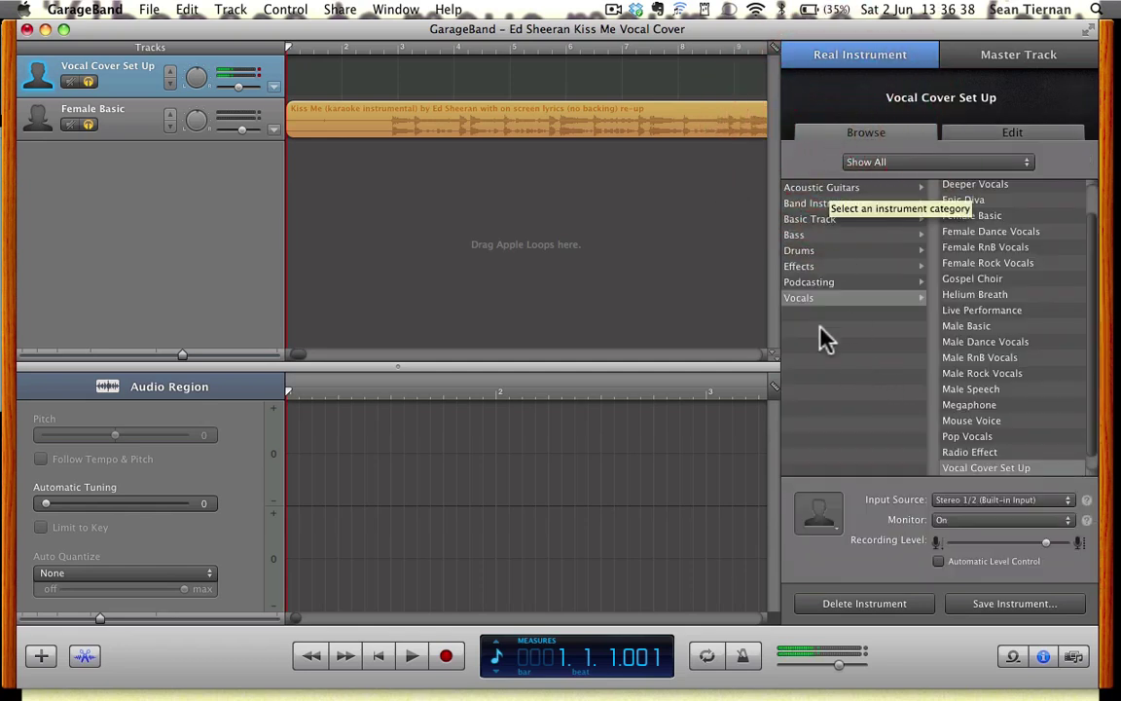
click(1003, 137)
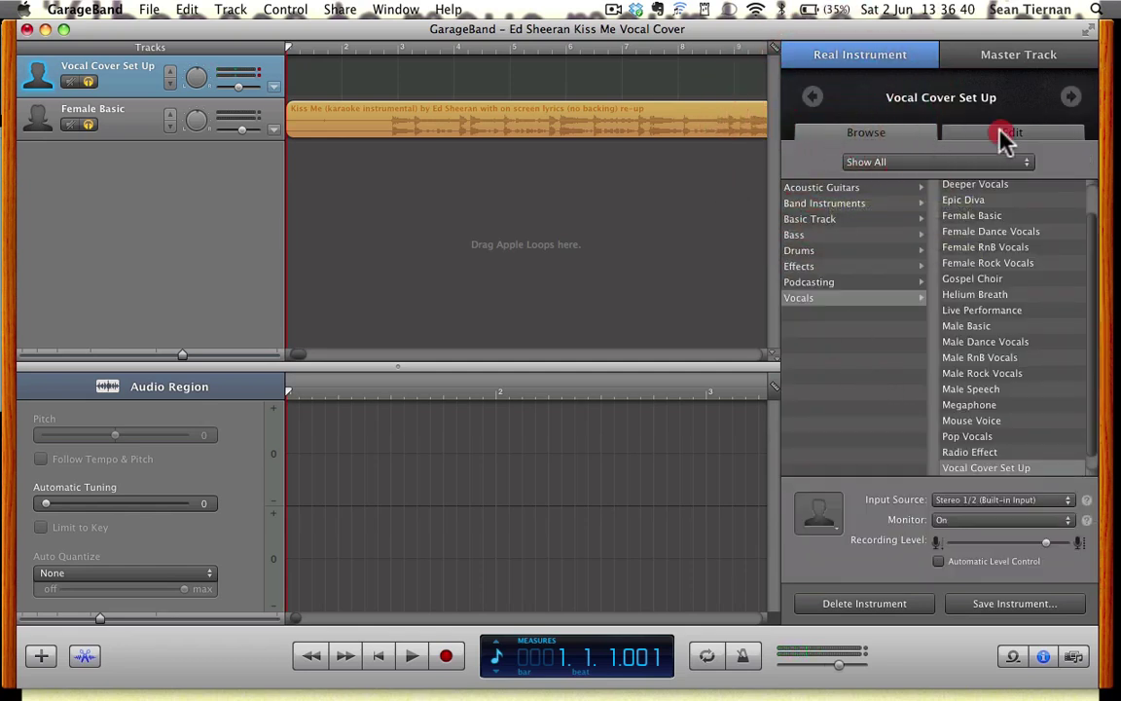
click(903, 134)
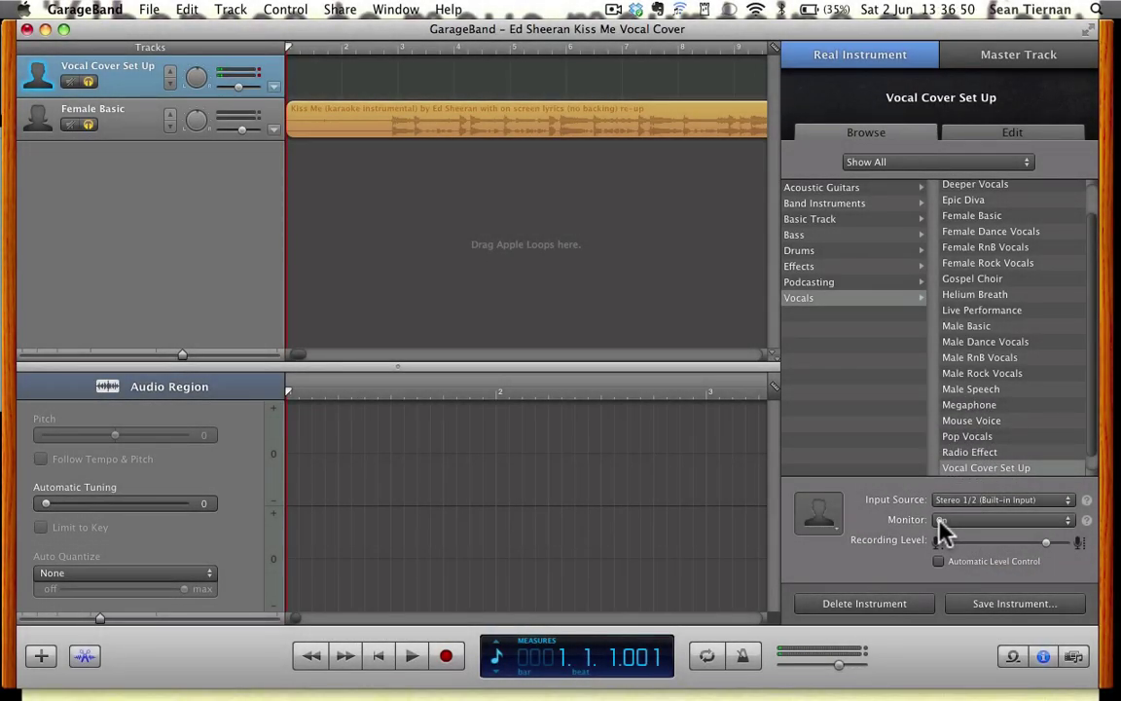
click(942, 525)
click(942, 525)
click(1021, 131)
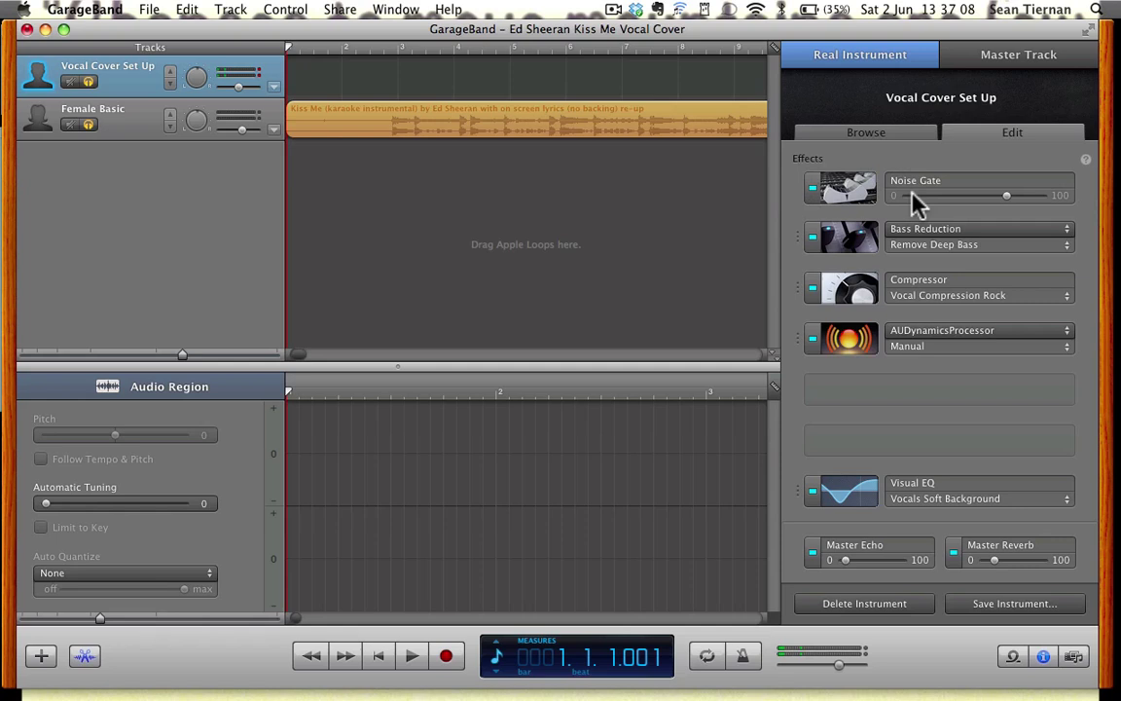
click(888, 134)
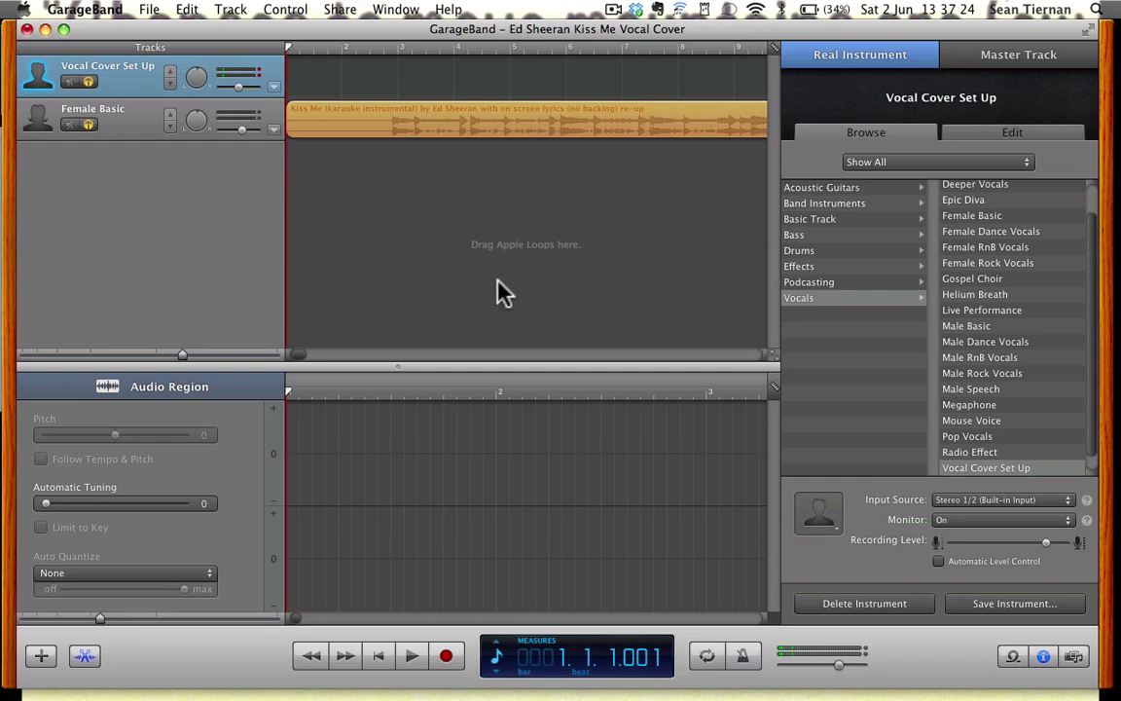
Select the Female Basic backing region and track, with the region editor hidden.
click(393, 62)
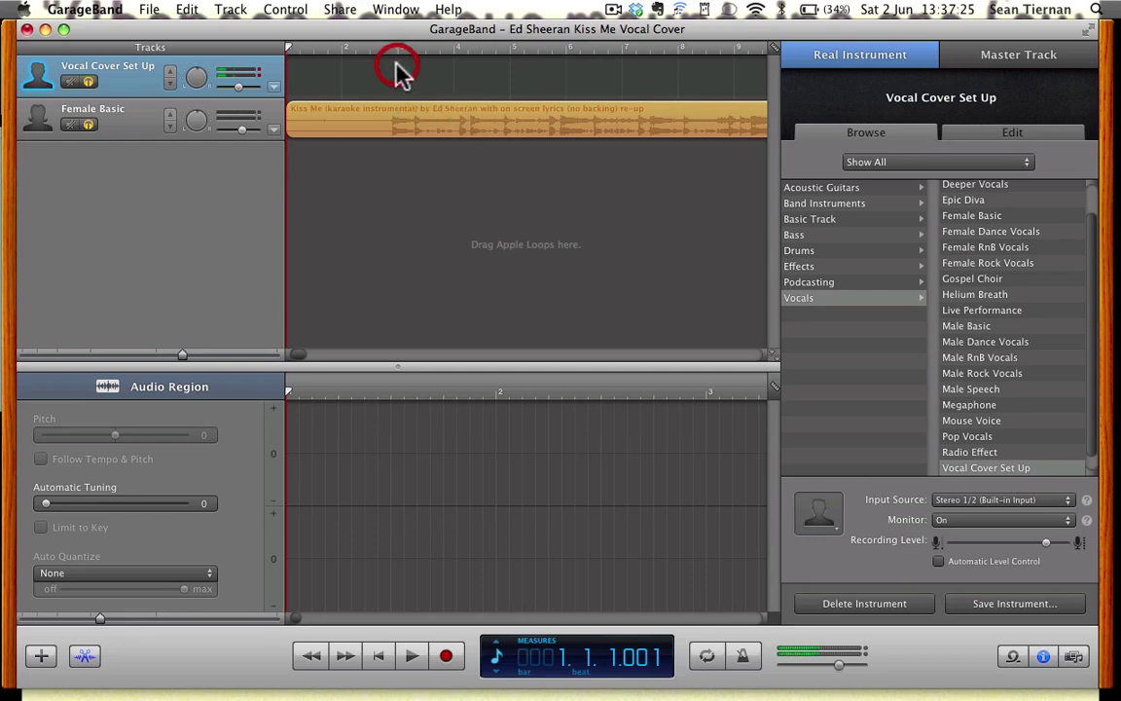
click(399, 115)
key(super+e)
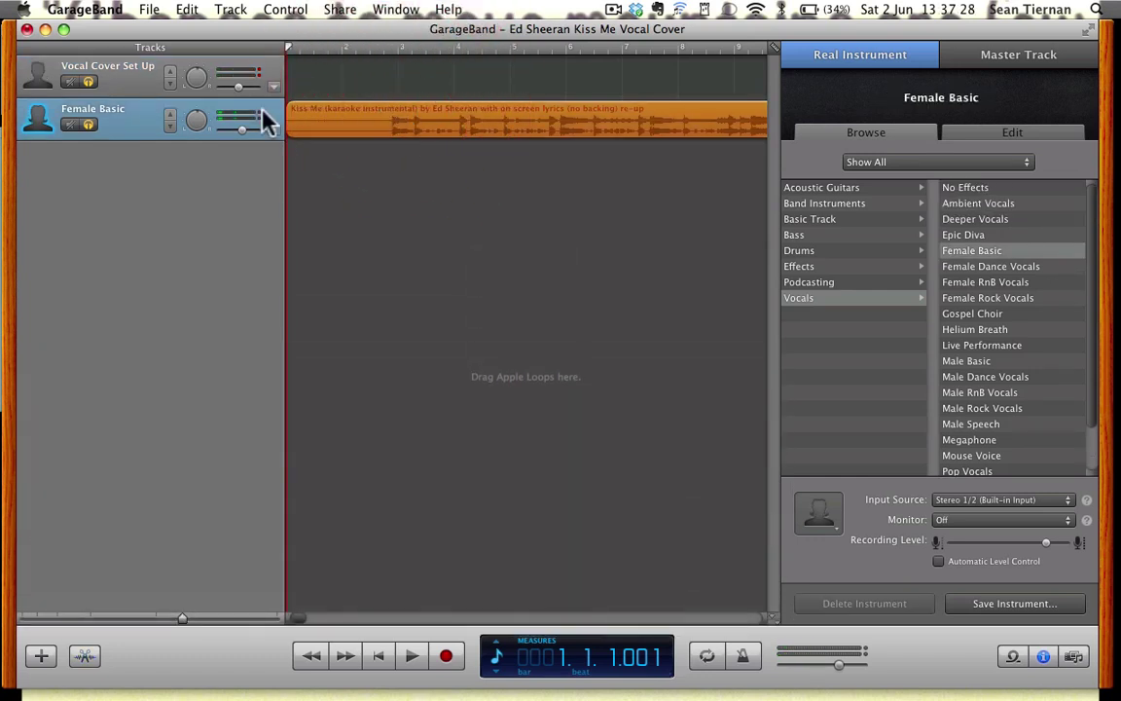
click(148, 83)
Play the Female Basic backing, skipping ahead to bar 11, raising volume, and stopping near bar 28.
click(401, 75)
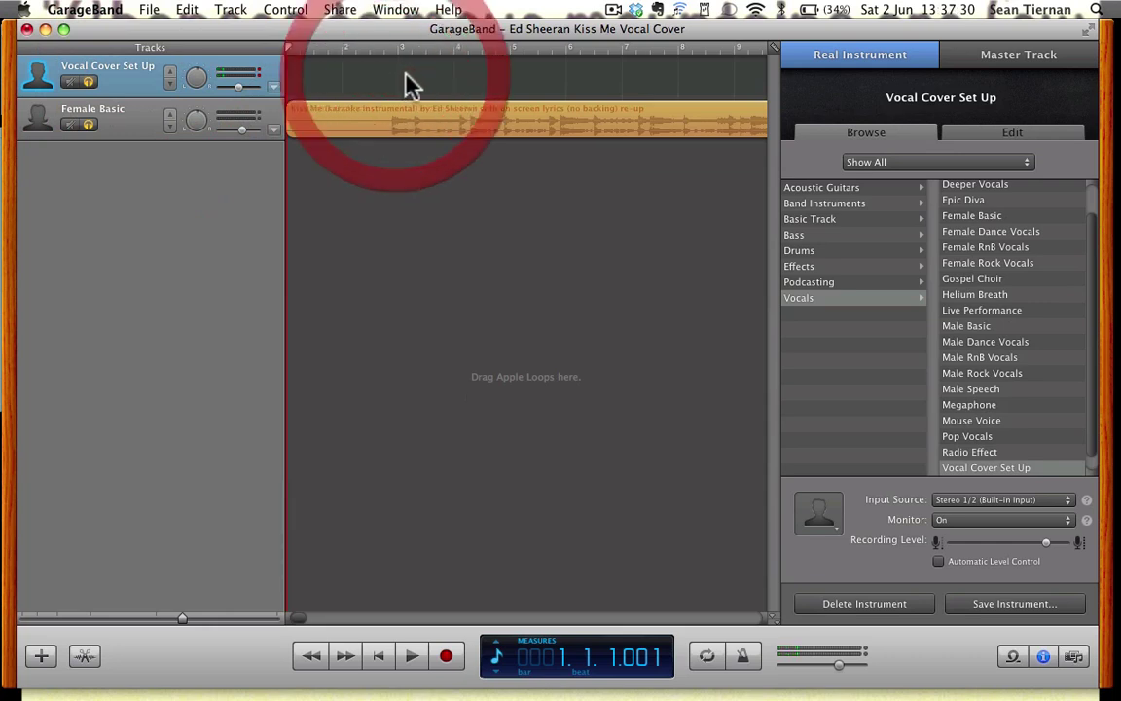
key(space)
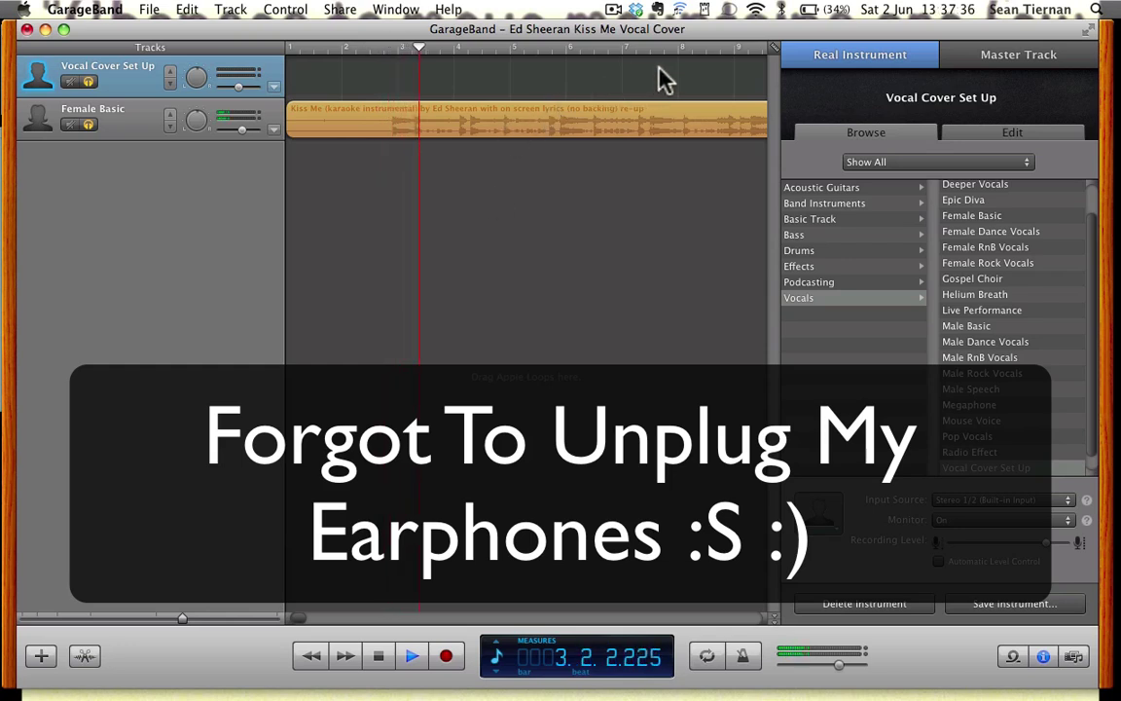
click(685, 46)
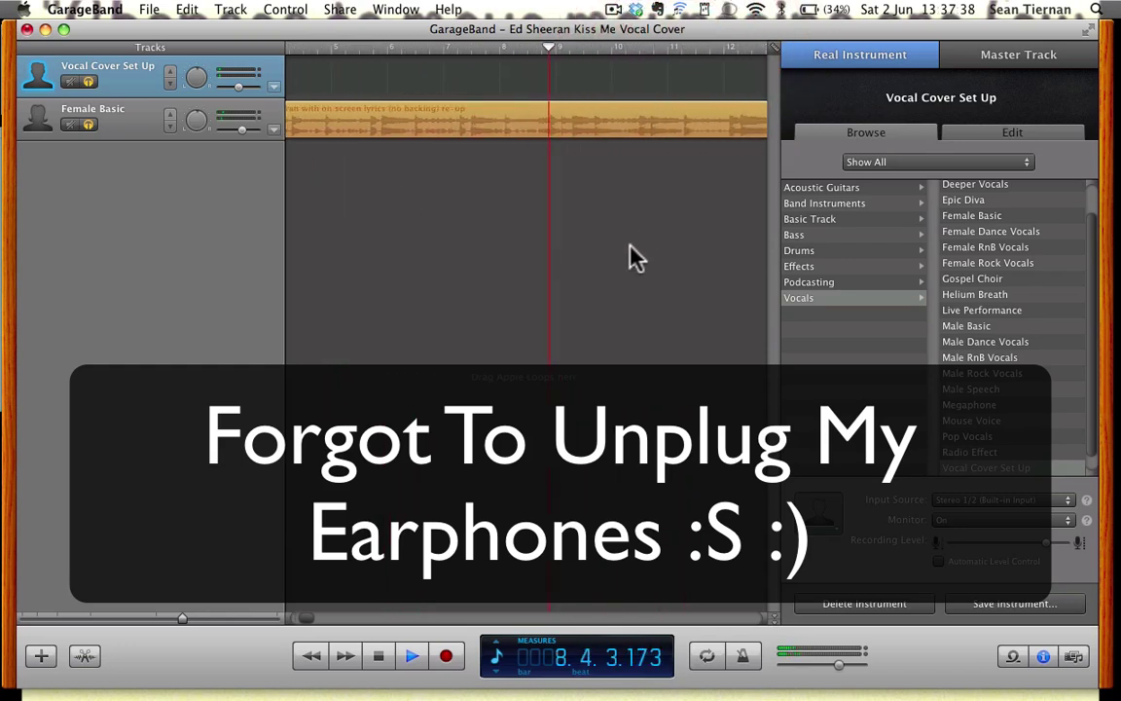
click(643, 45)
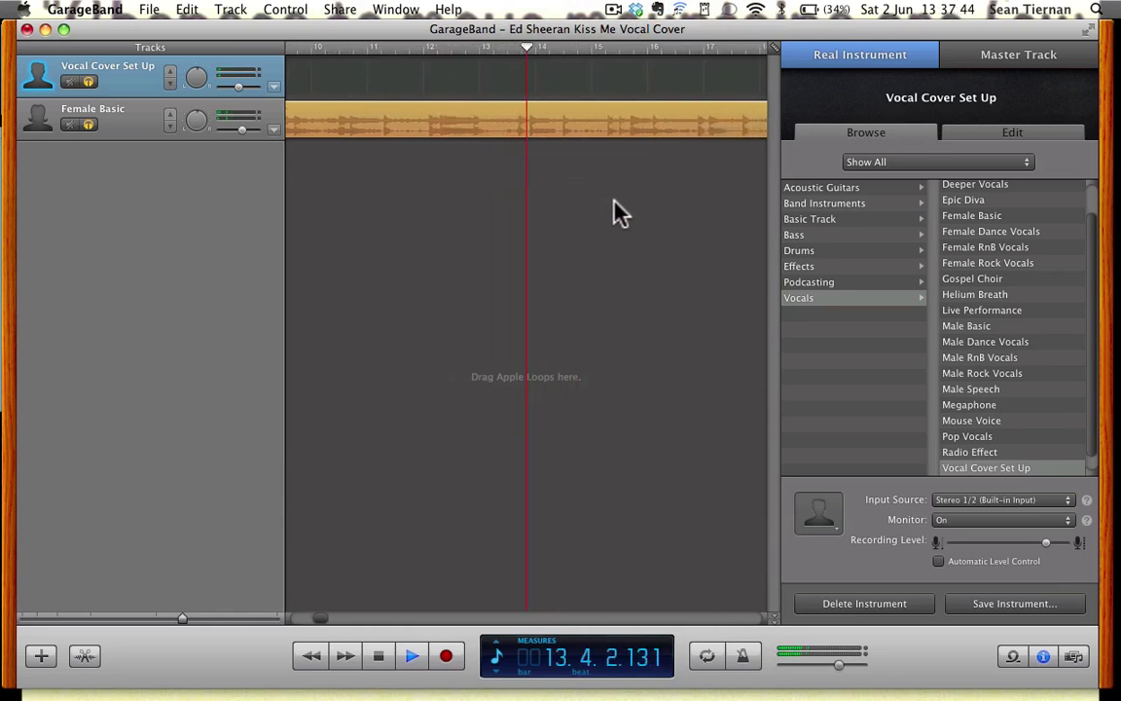
key(XF86AudioRaiseVolume)
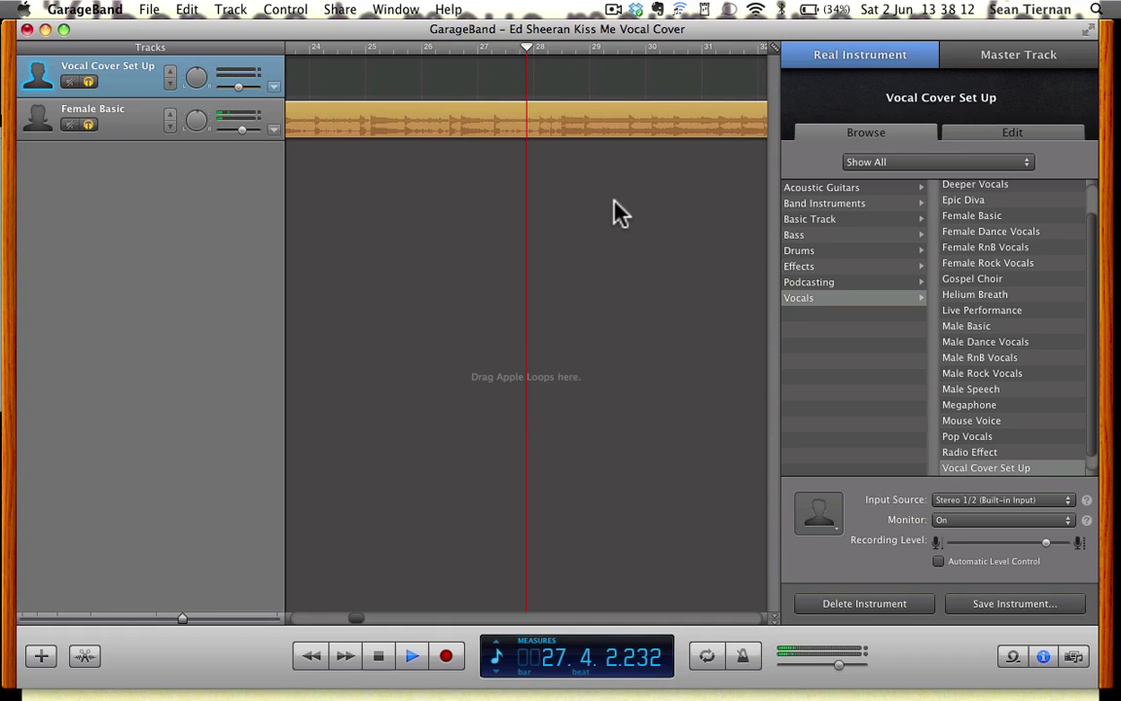
key(space)
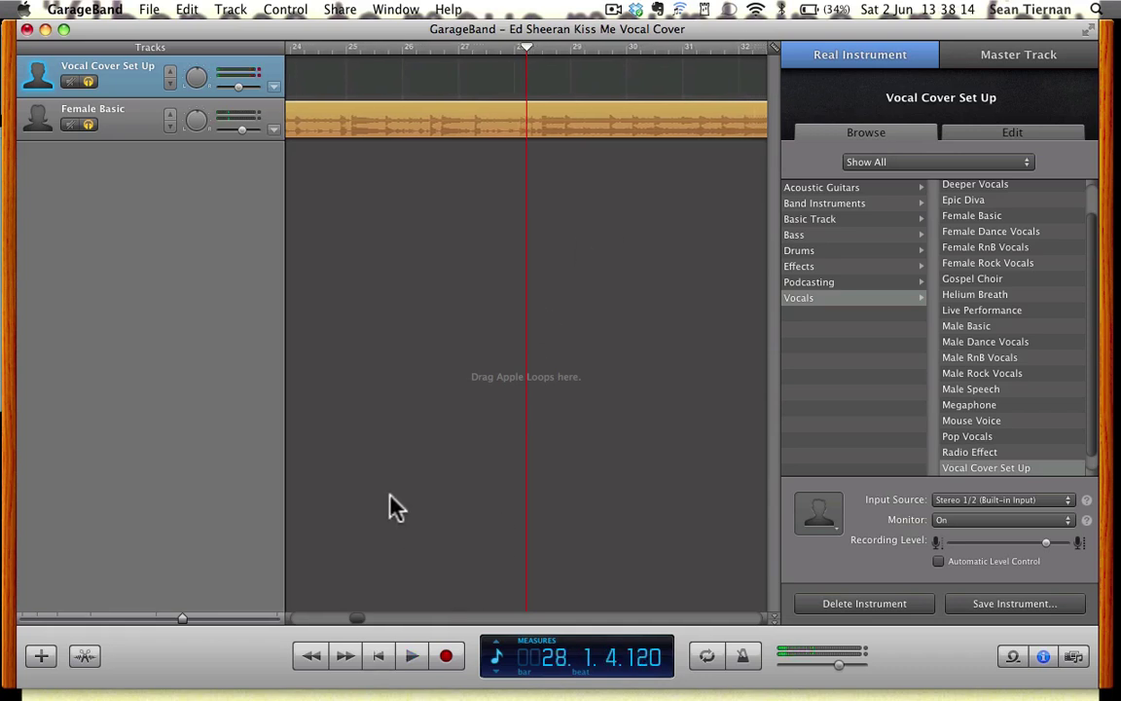
Place the playhead at bar 9 and record a vocal take on Vocal Cover Set Up.
click(381, 658)
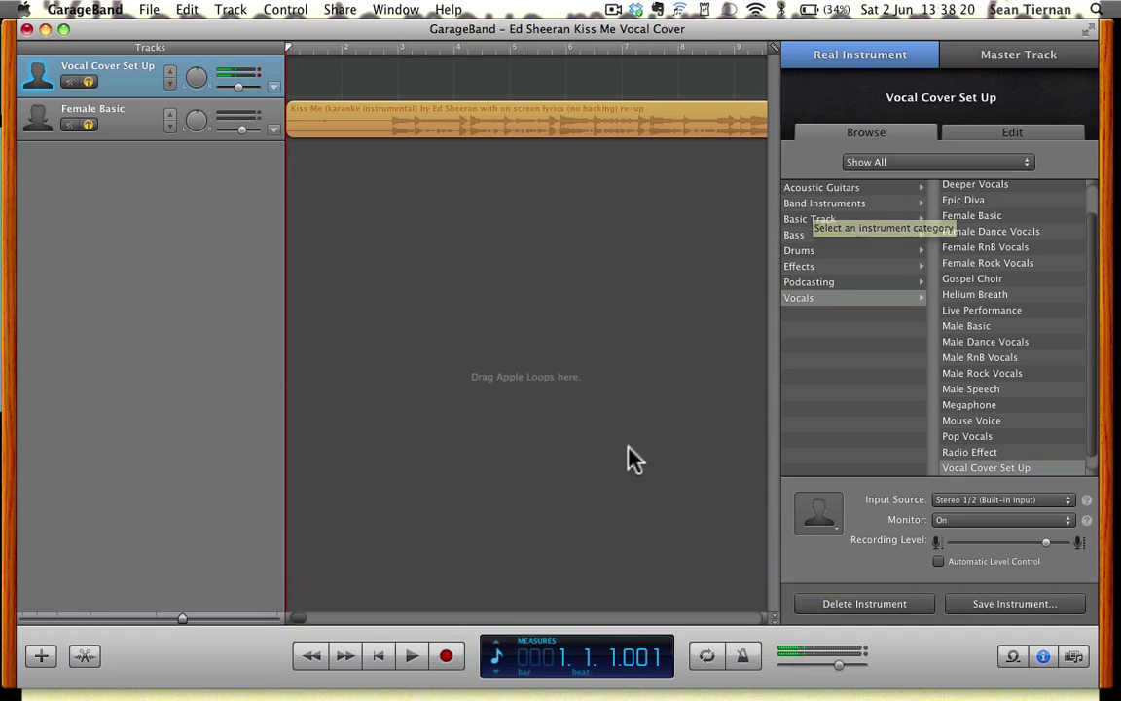
click(677, 47)
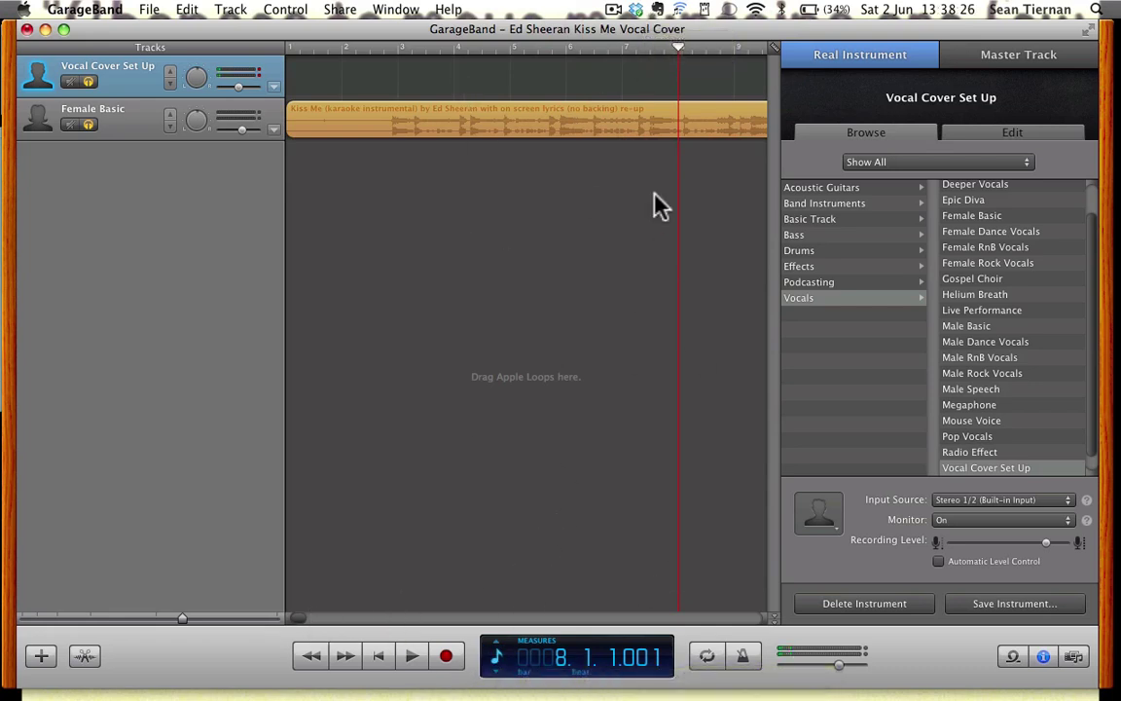
click(740, 49)
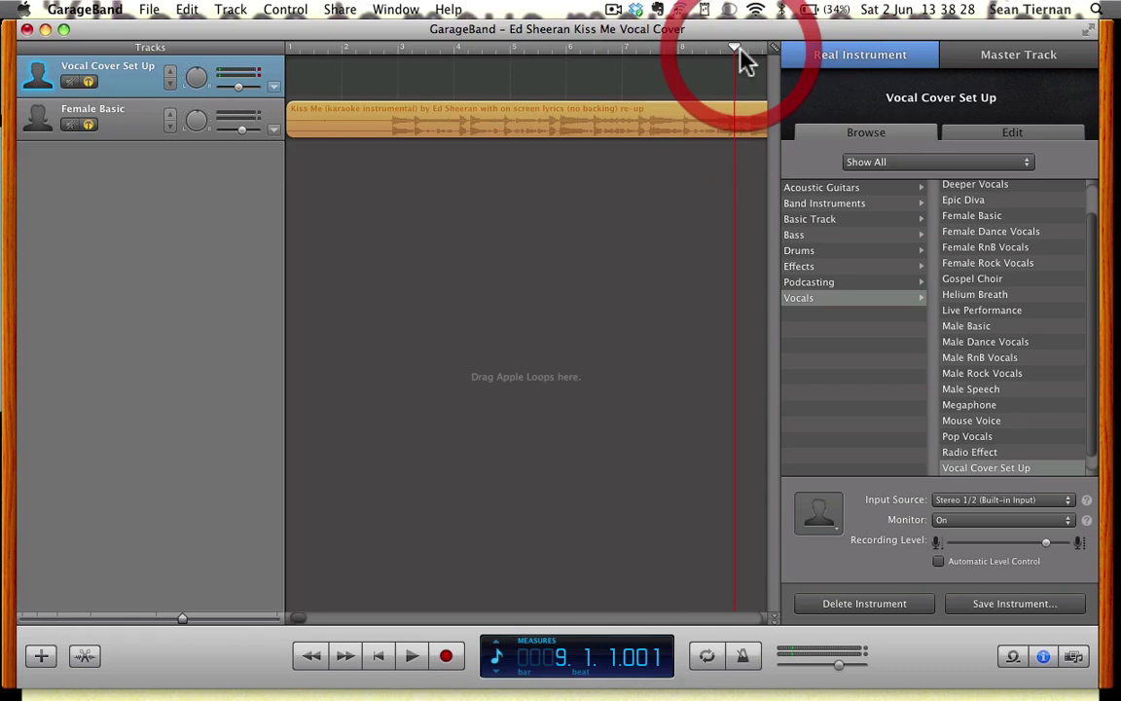
click(446, 655)
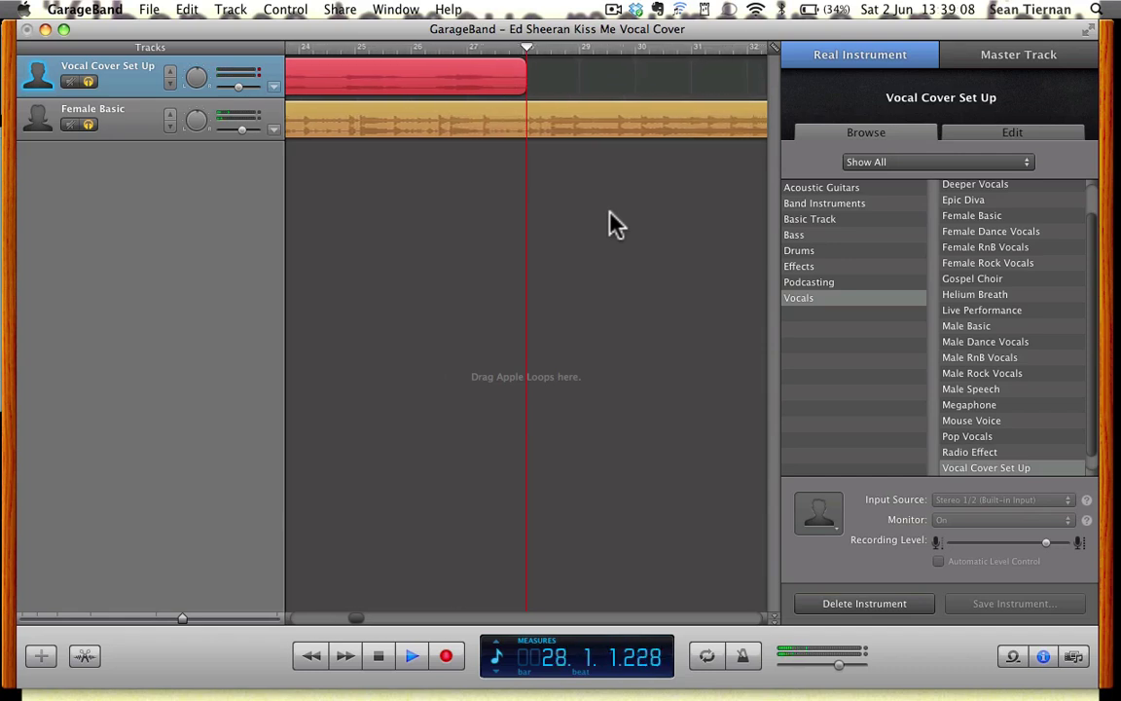
Stop the vocal recording, then play the new take back from bar 16 and stop.
key(space)
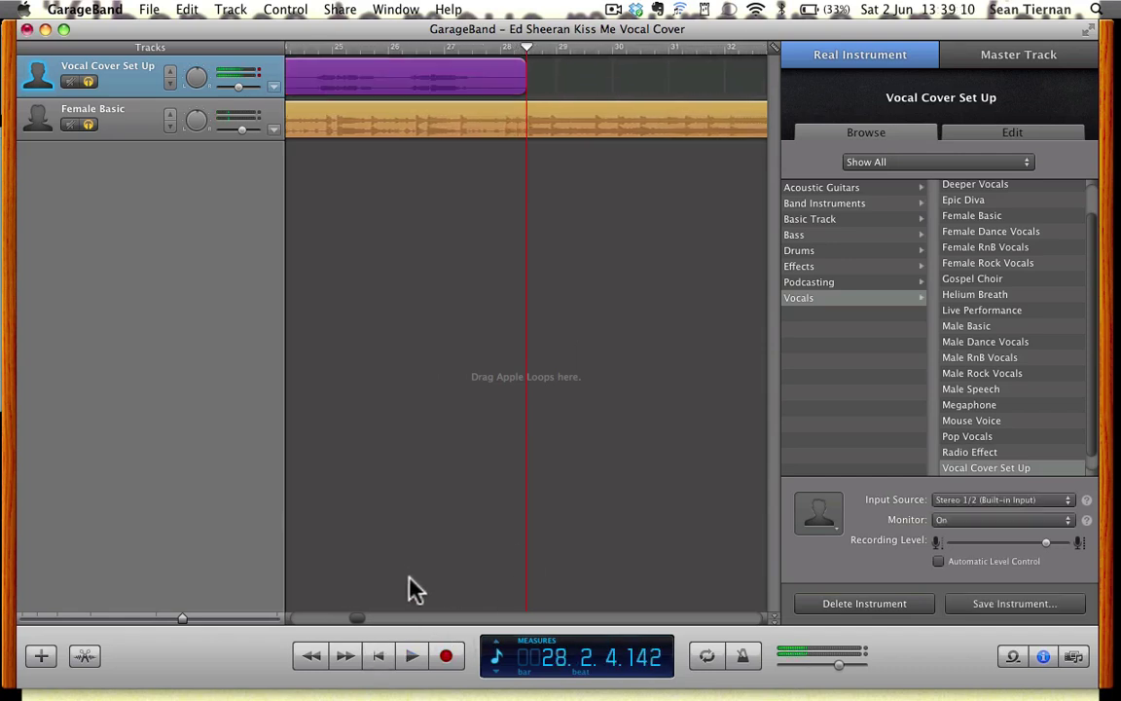
drag(528, 48, 387, 73)
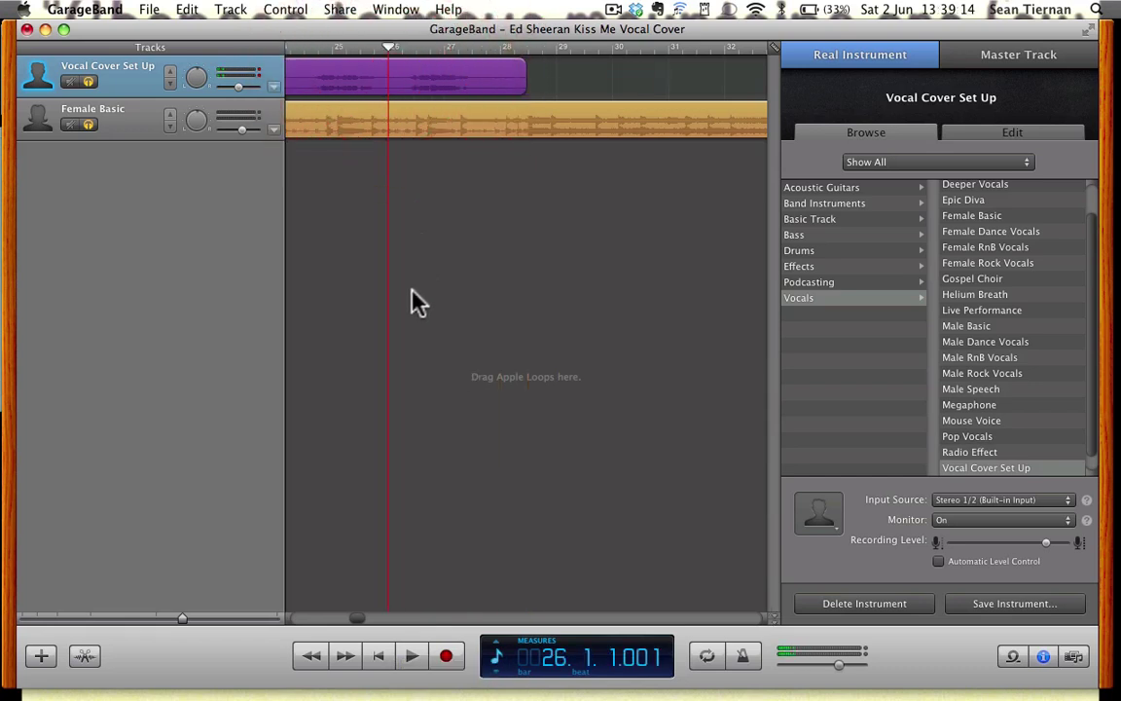
scroll(455, 378, left, 10)
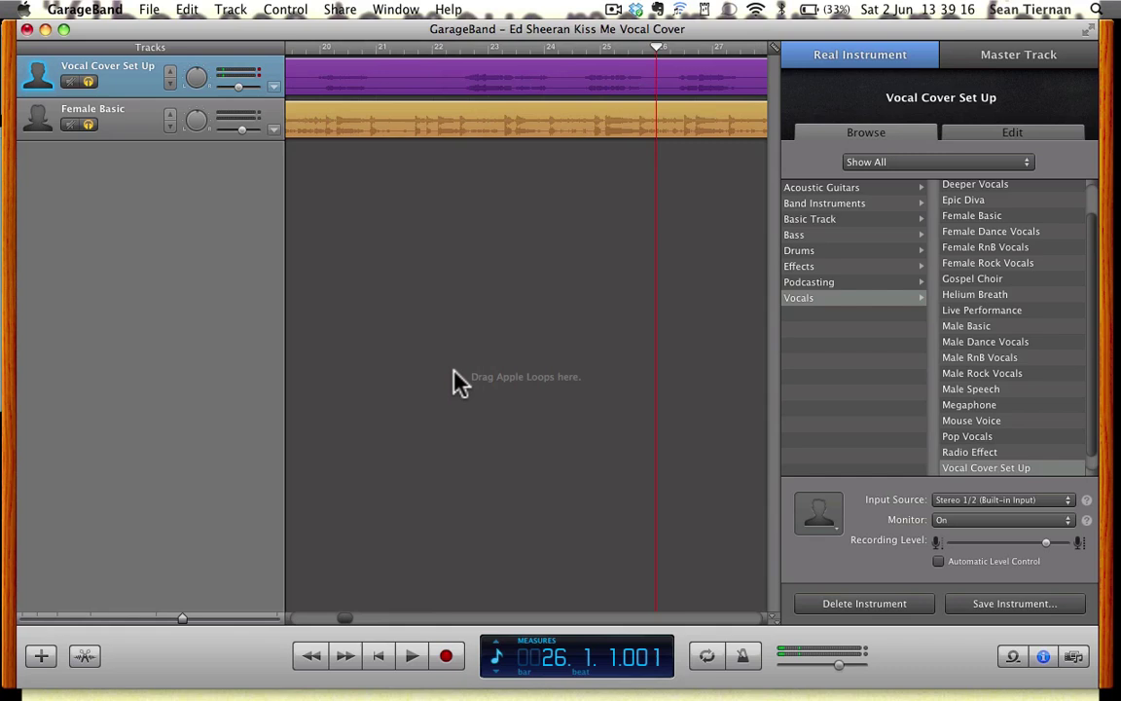
scroll(451, 370, left, 8)
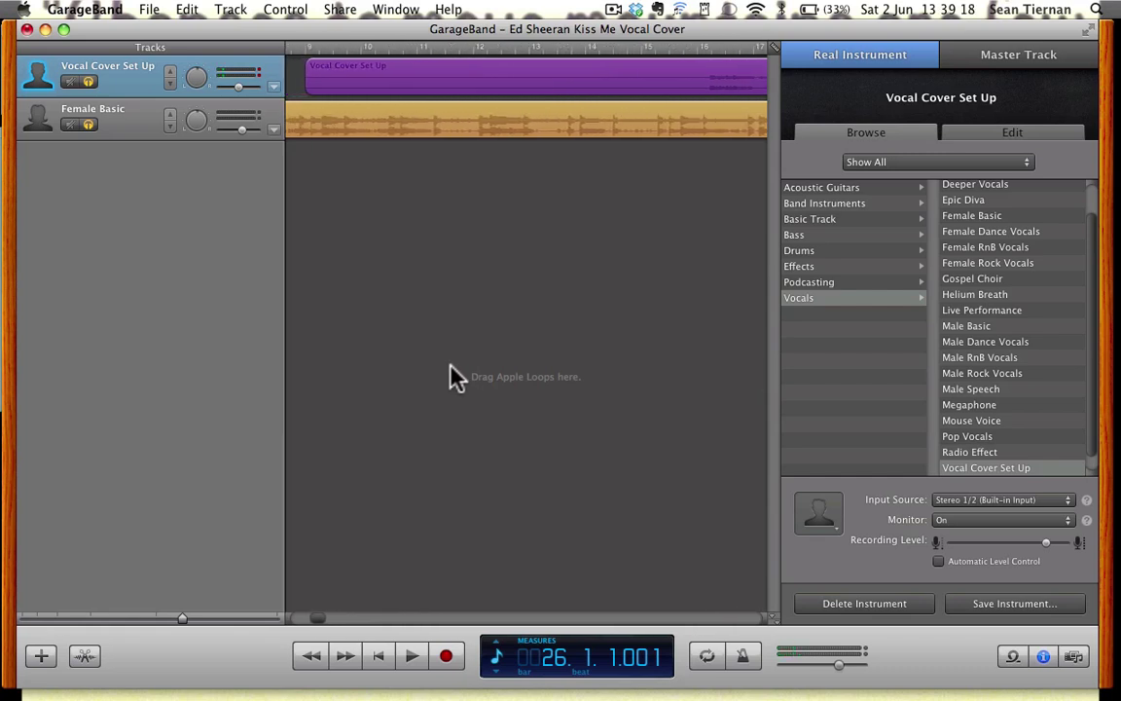
click(695, 51)
key(space)
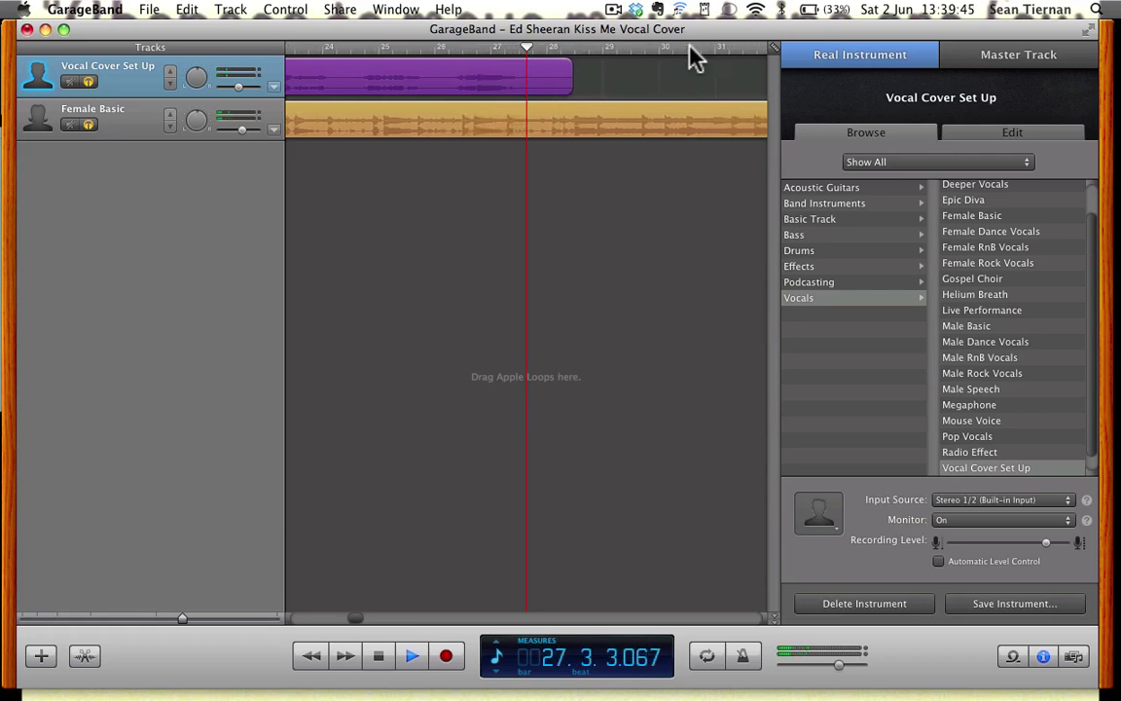
key(space)
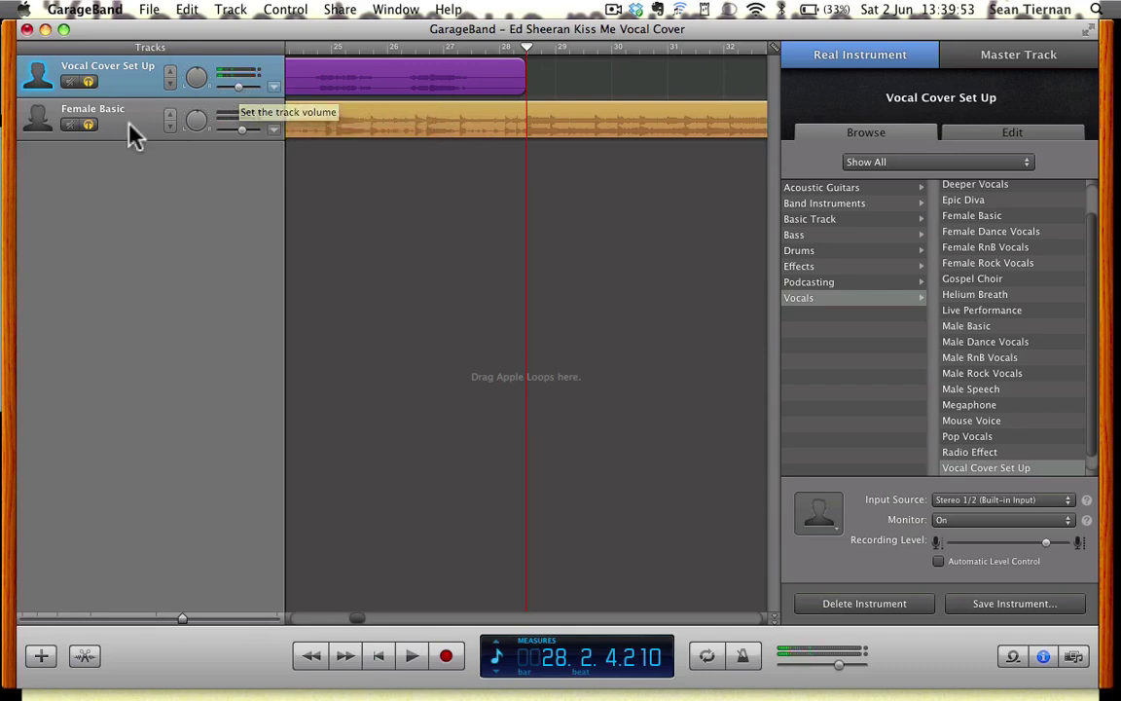
Set the volume sliders: Vocal Cover Set Up at -6.0 dB, Female Basic at -2.4 dB.
click(241, 93)
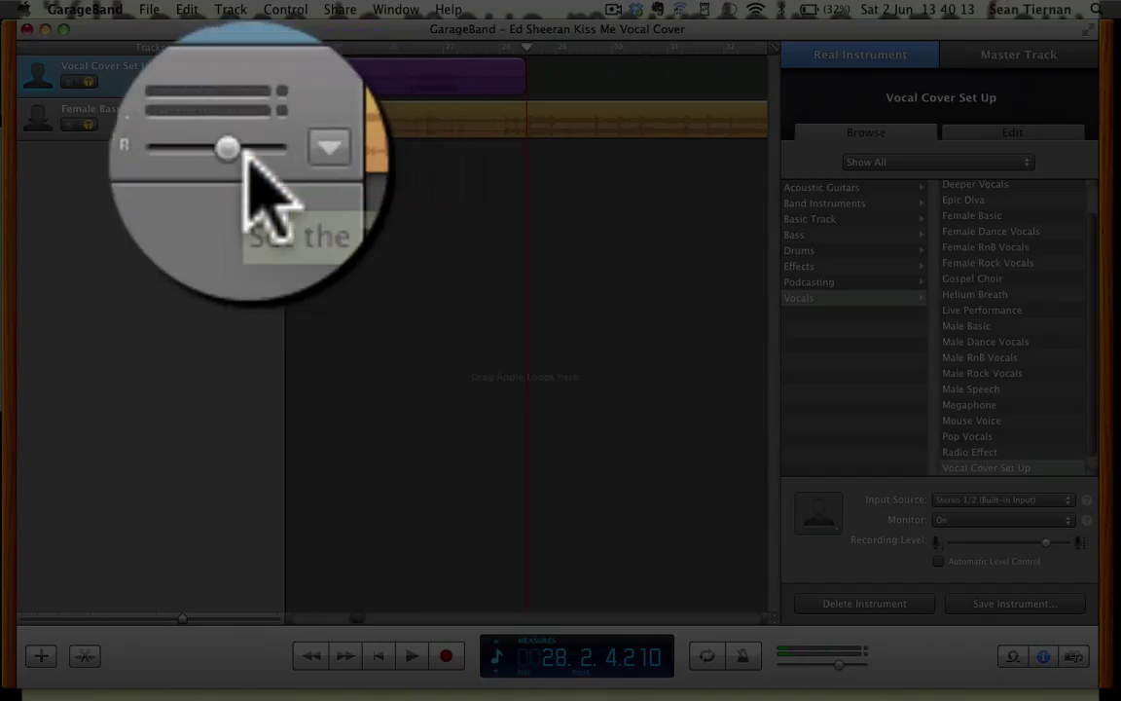
click(240, 122)
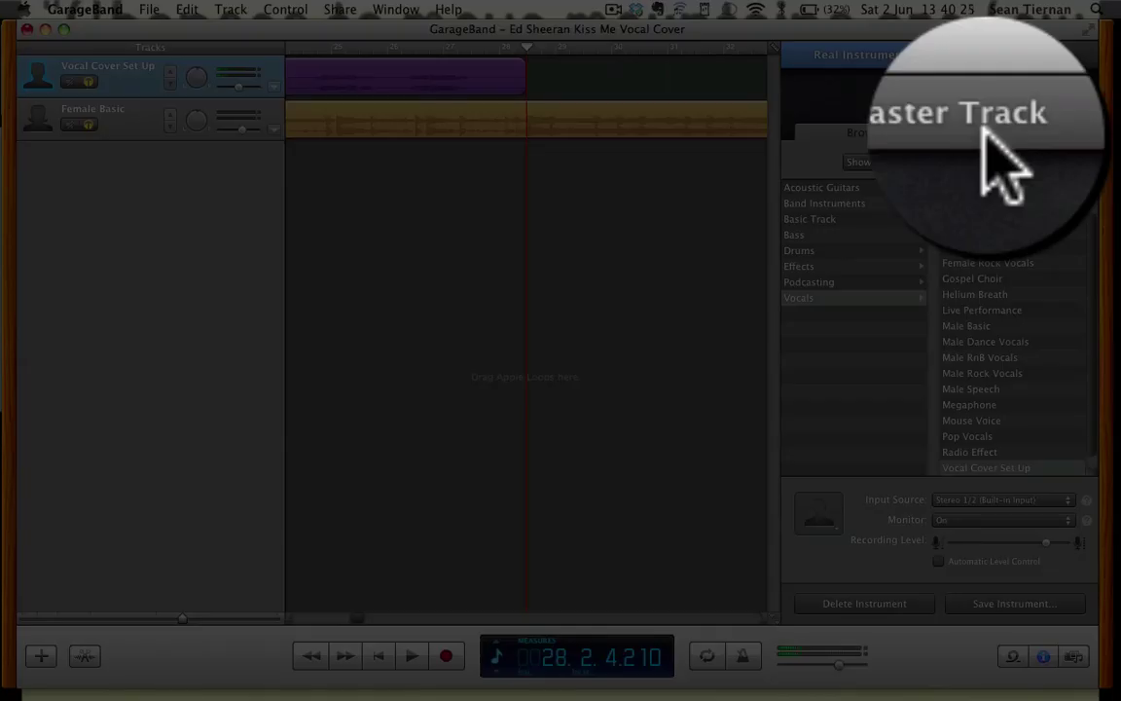
Open the master track's effect settings and keep Small Club as the Reverb preset.
click(1022, 56)
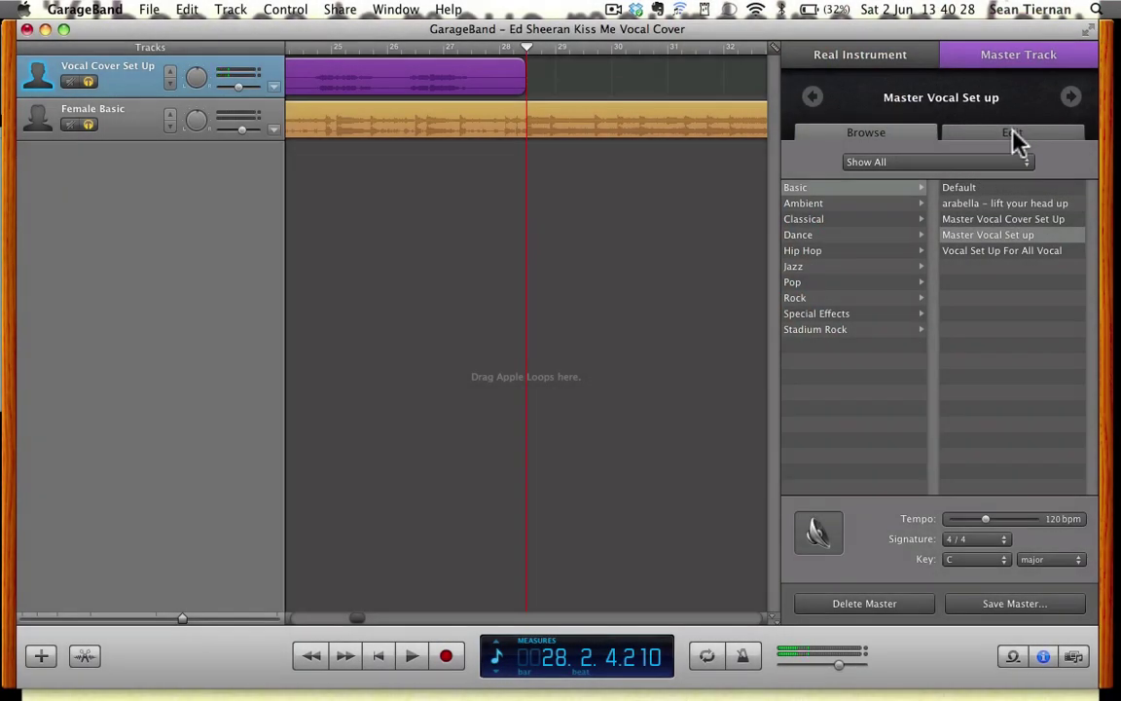
click(1013, 137)
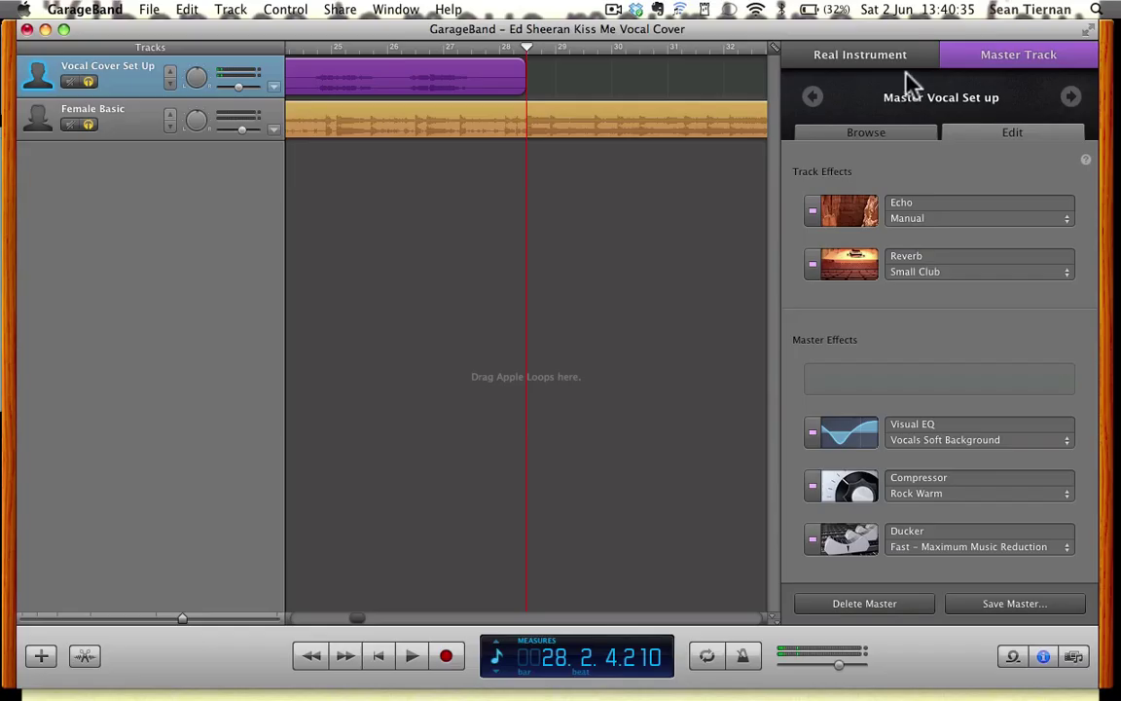
click(860, 54)
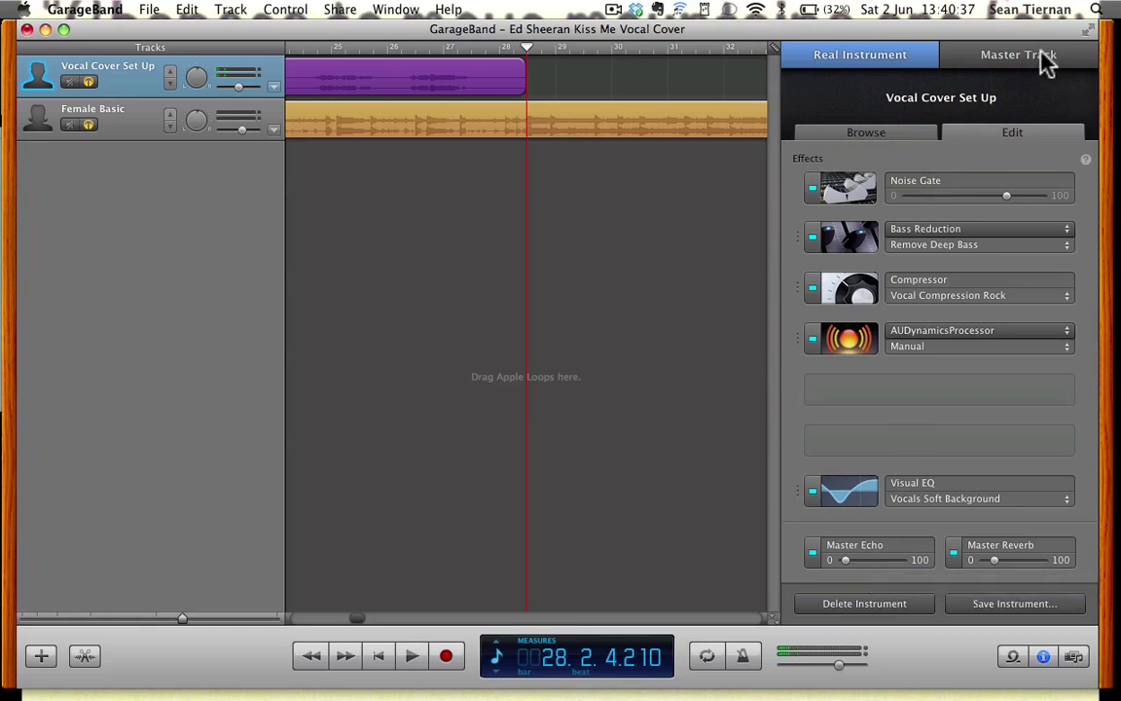
click(1042, 59)
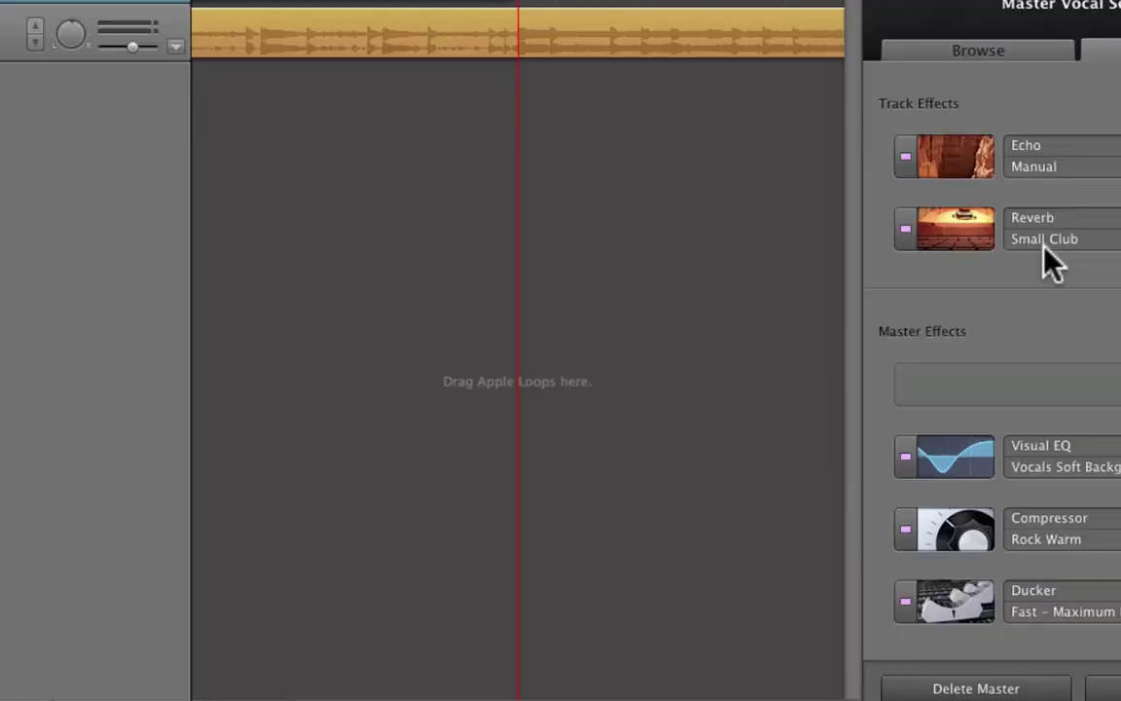
click(940, 274)
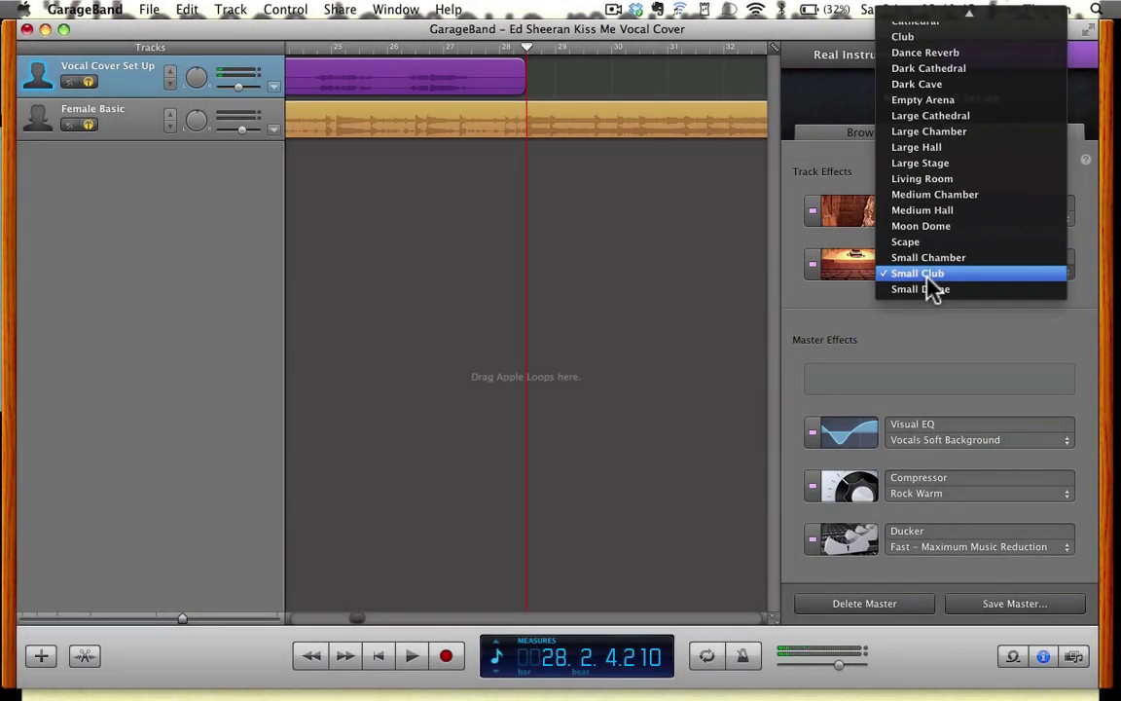
scroll(943, 200, up, 3)
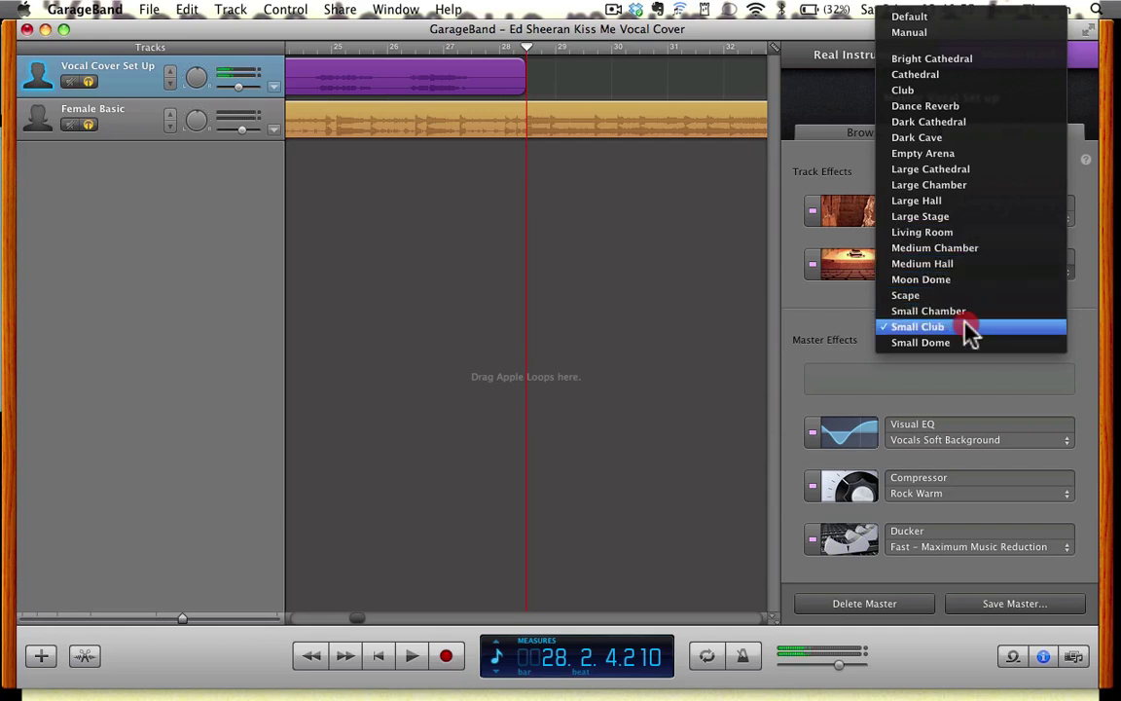
click(967, 327)
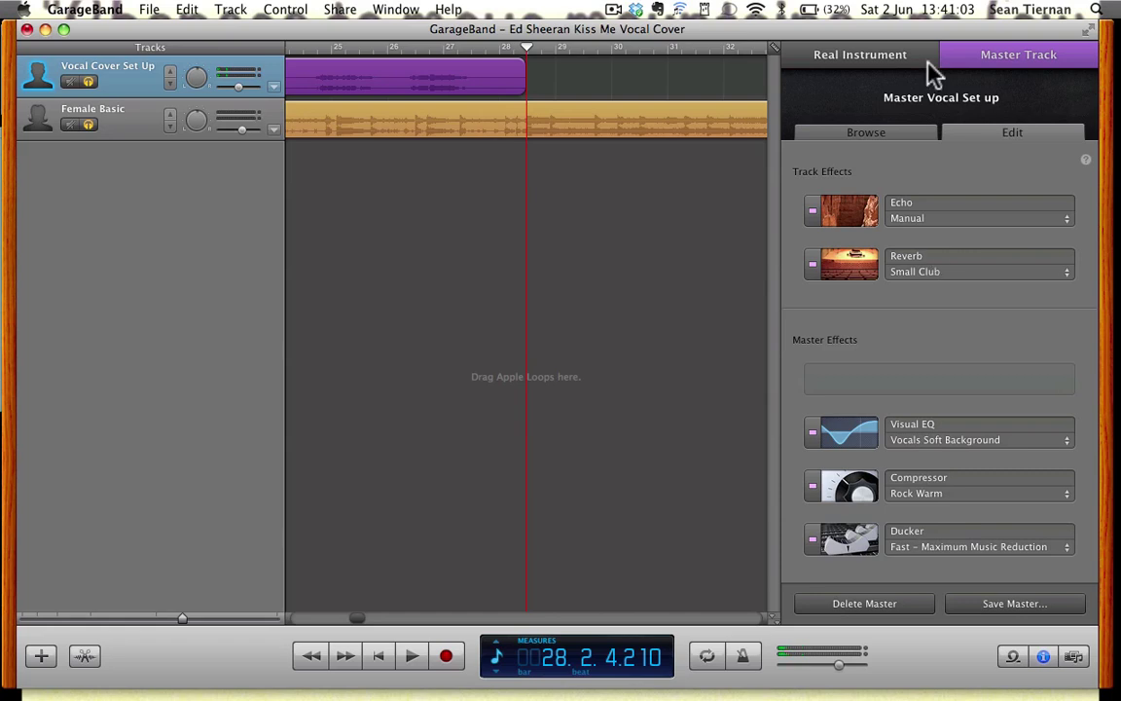
Switch Track Info between vocal and master effects, ending on the Vocal Cover Set Up chain.
click(874, 59)
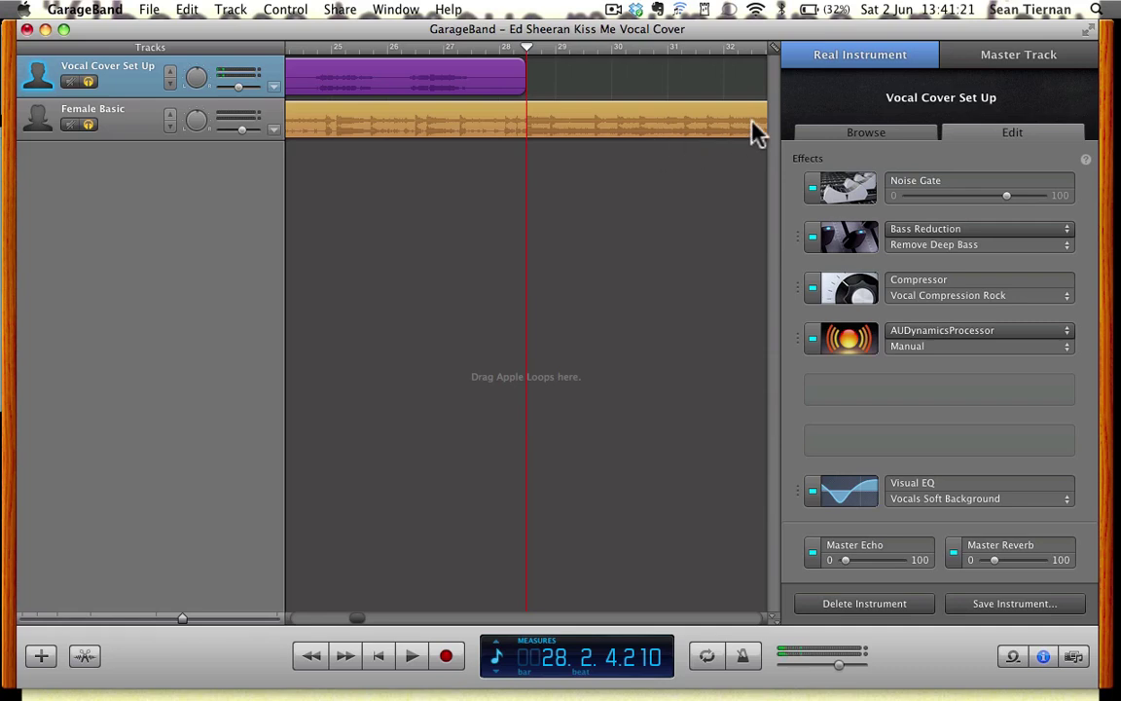
click(1008, 53)
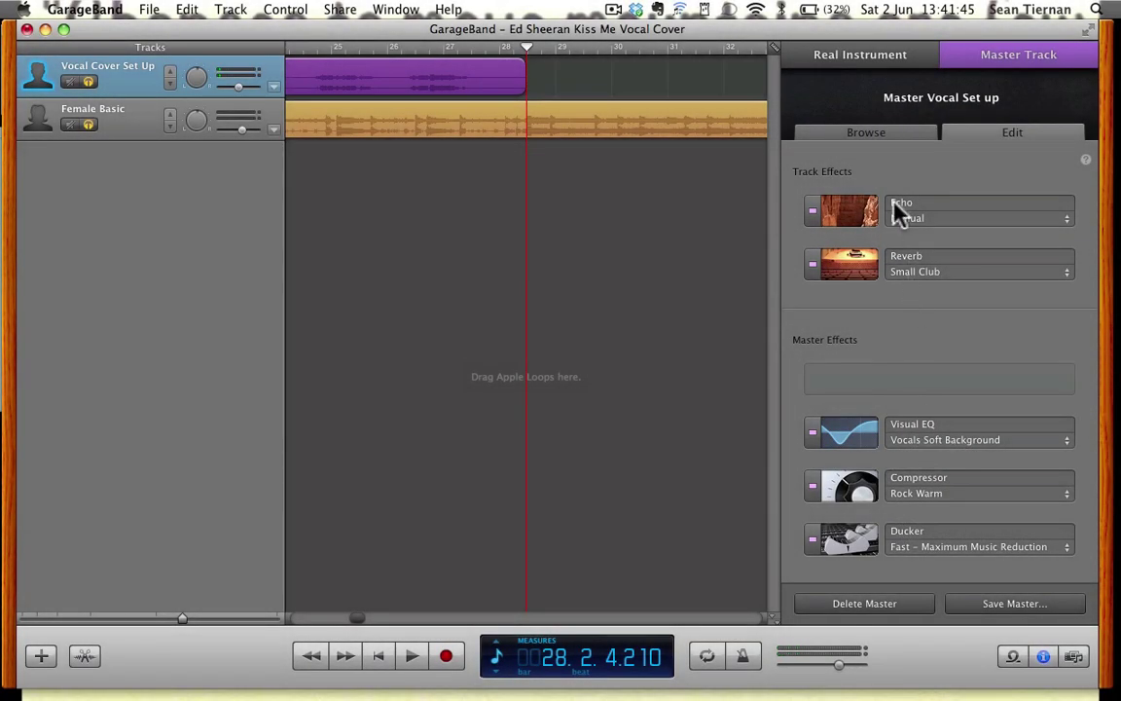
click(860, 55)
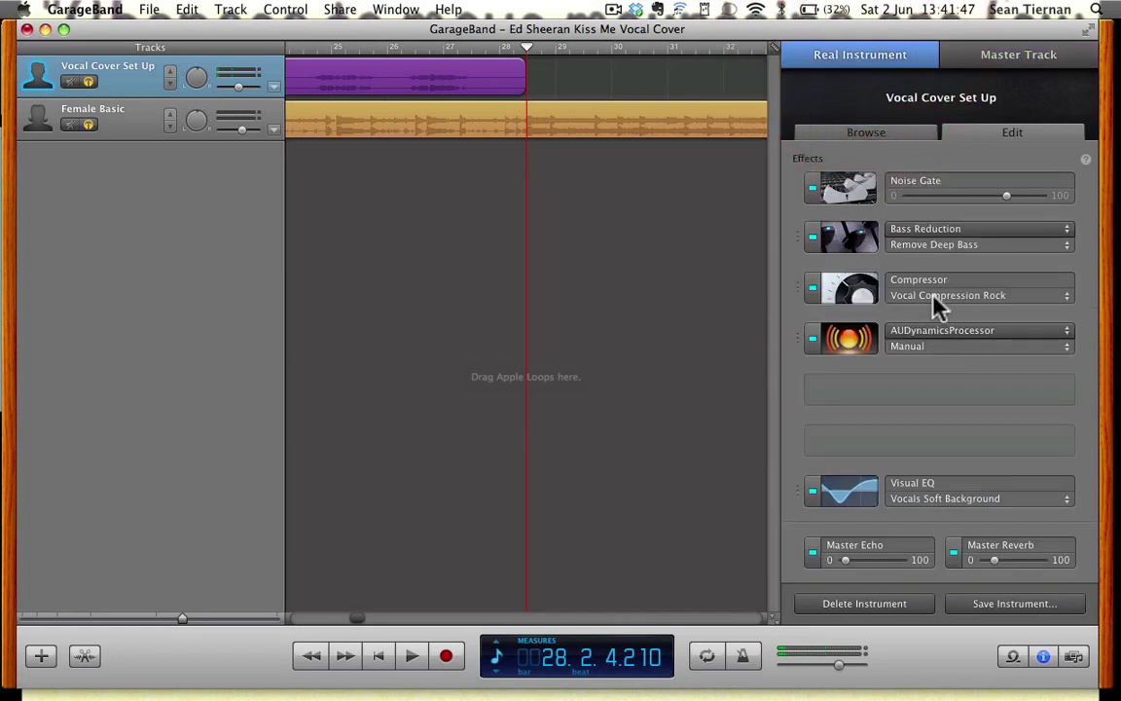
Return to the Master Track effects, showing Compressor on Rock Warm and Ducker on Fast – Maximum Music Reduction.
click(995, 59)
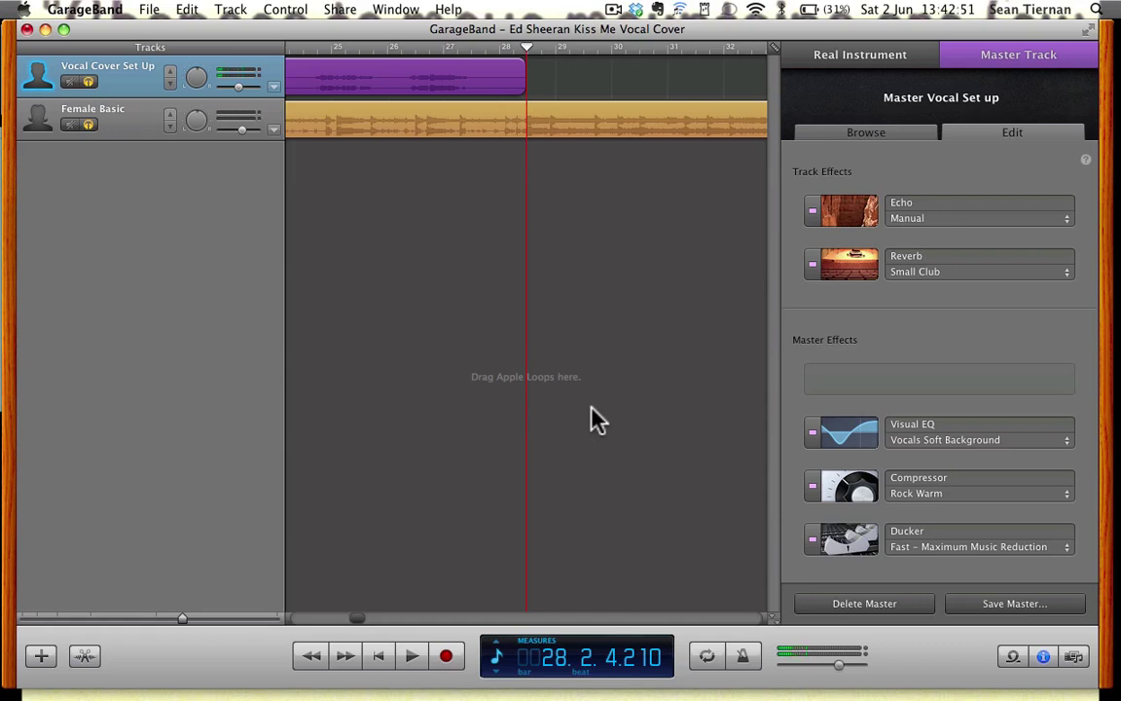
click(830, 56)
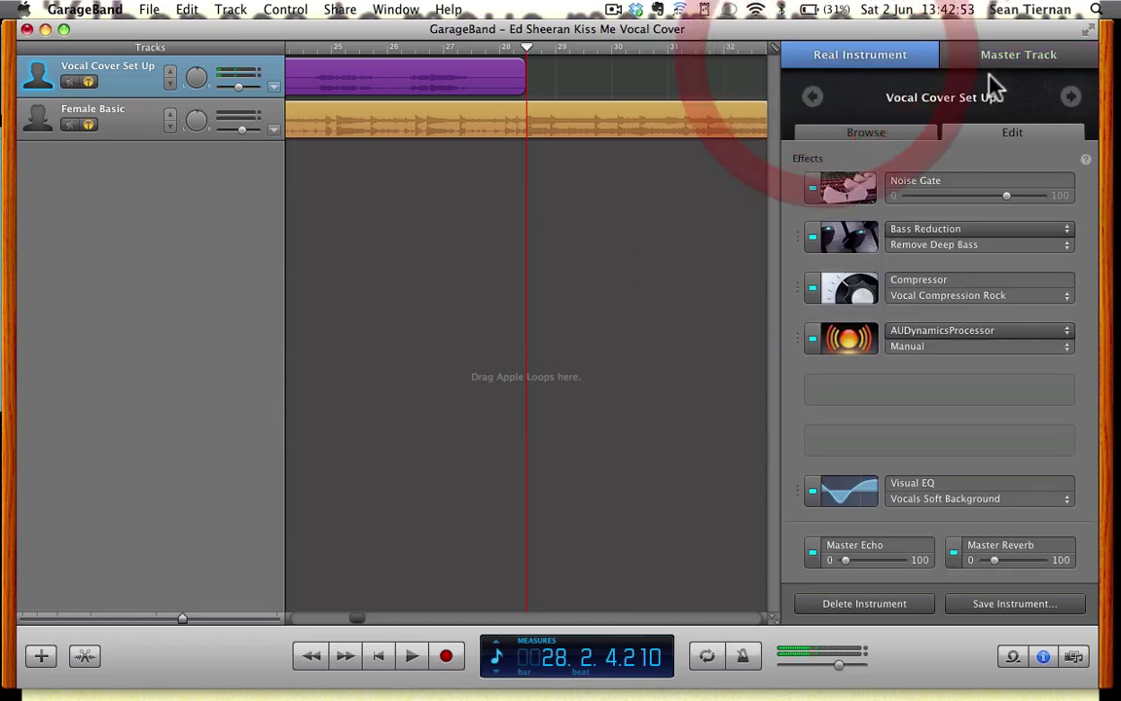
click(995, 61)
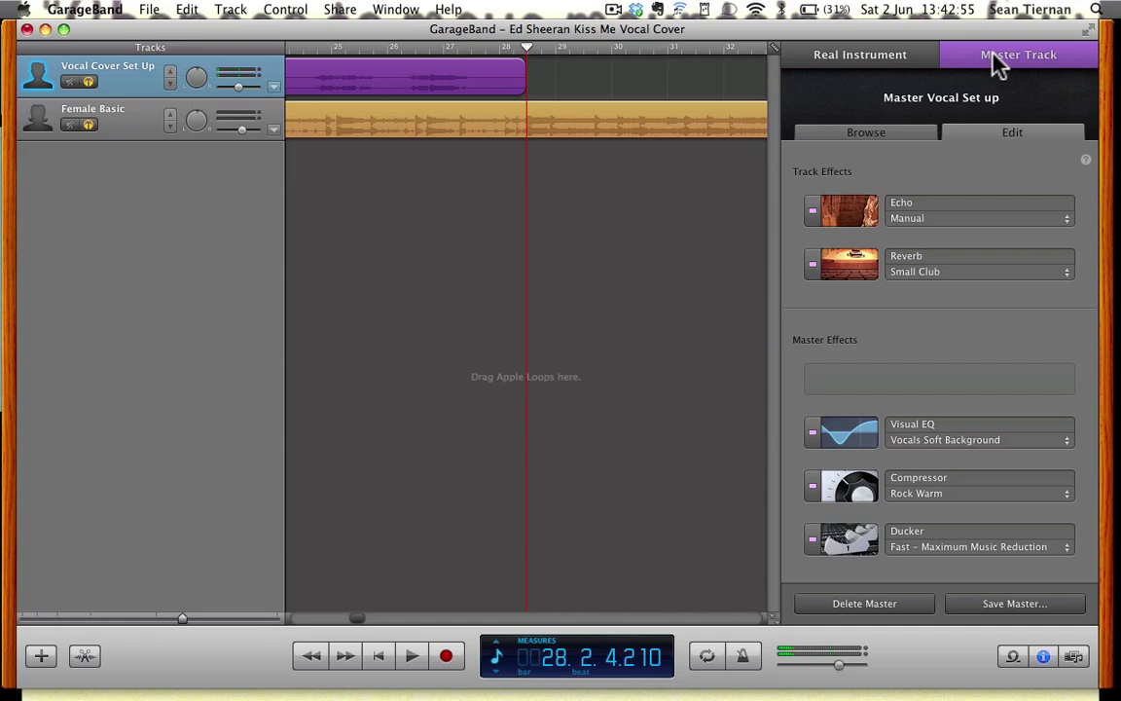